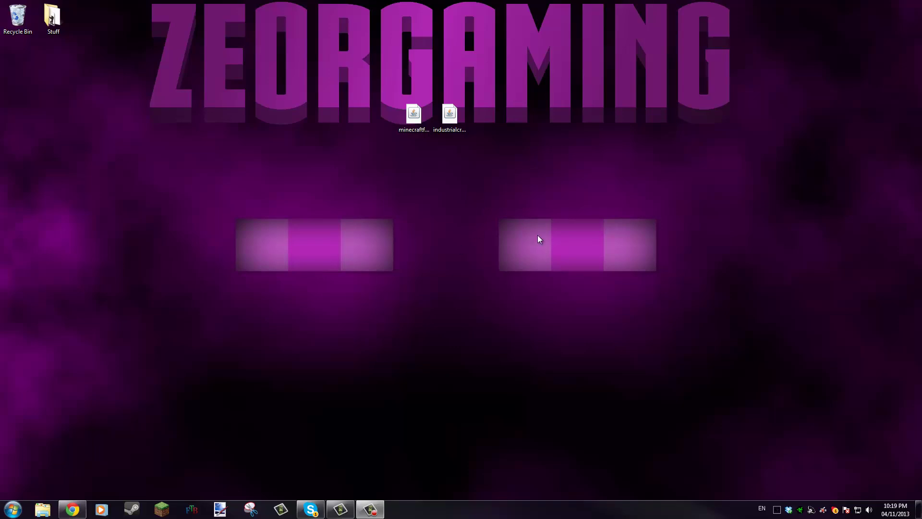
- Launch the Minecraft launcher and log in with the account's e-mail address and password
click(158, 516)
click(484, 262)
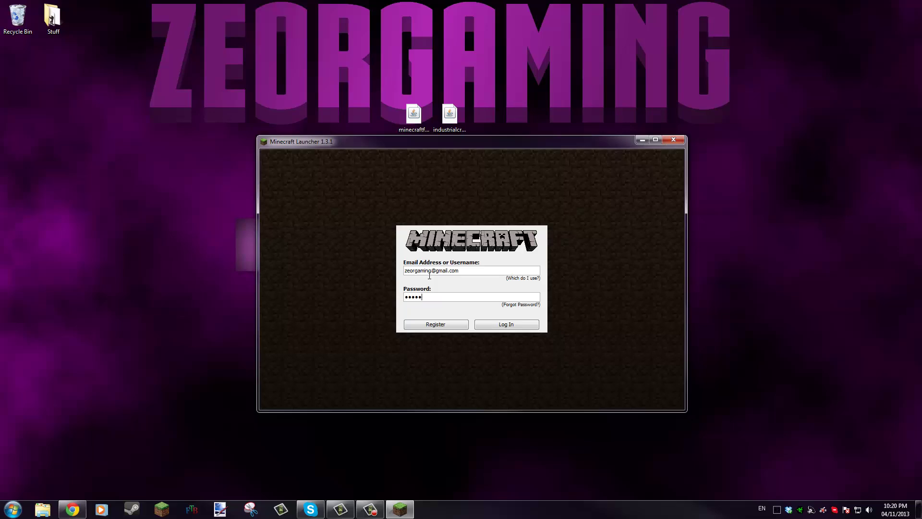
click(512, 322)
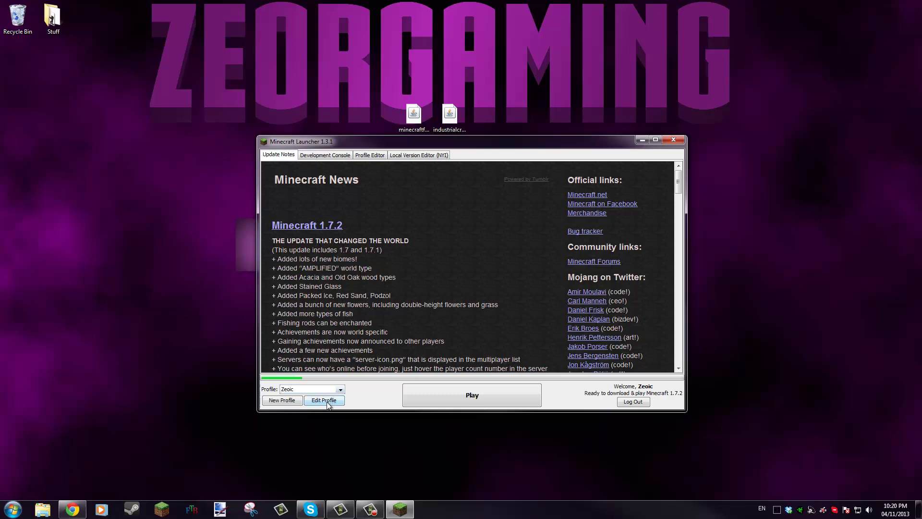
- Set the current launcher profile to use release 1.6.4 and save the profile
click(324, 400)
click(474, 312)
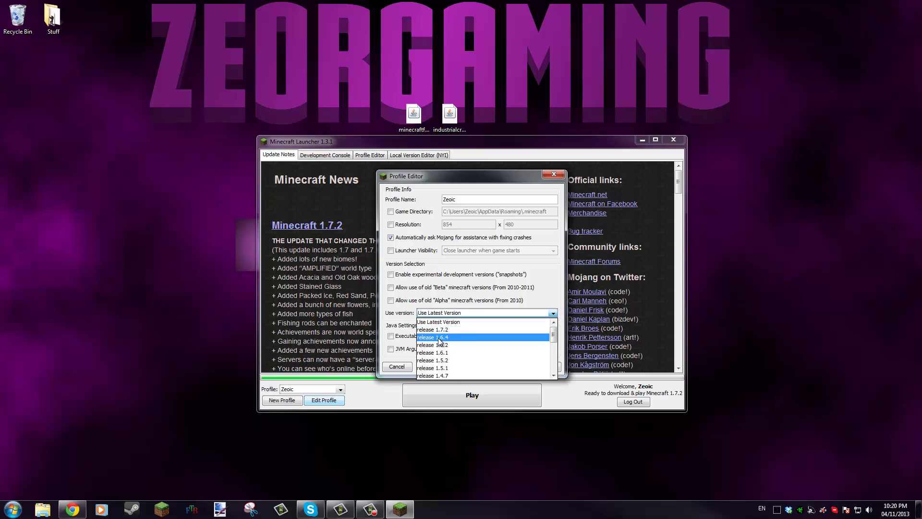
click(440, 338)
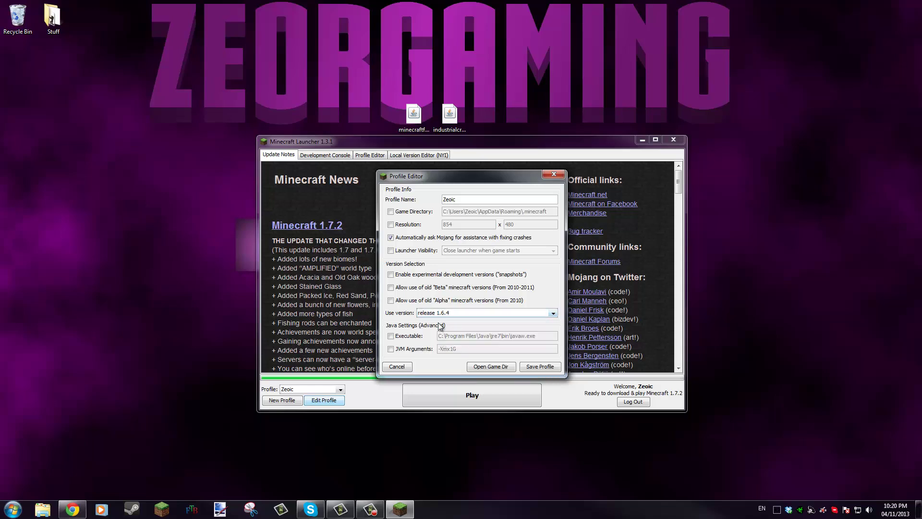
click(542, 367)
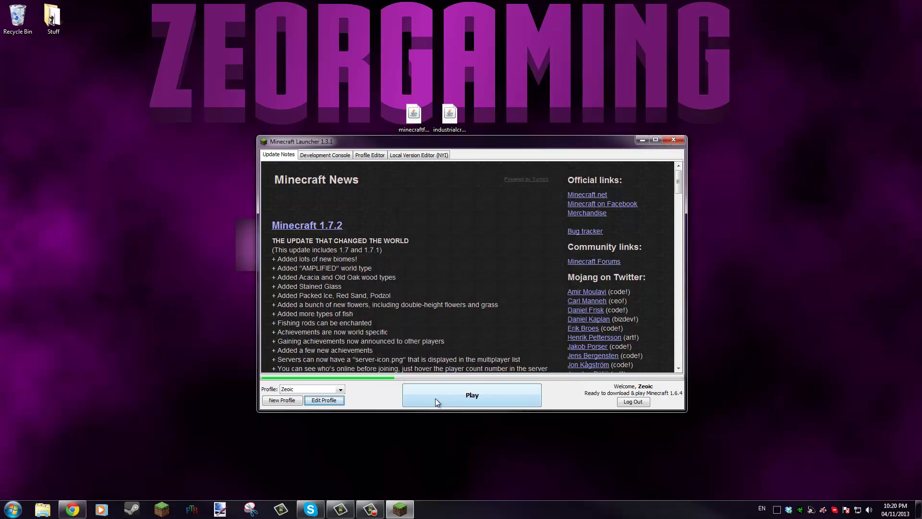
- Run Minecraft 1.6.4 once up to its title screen and close the game
click(321, 159)
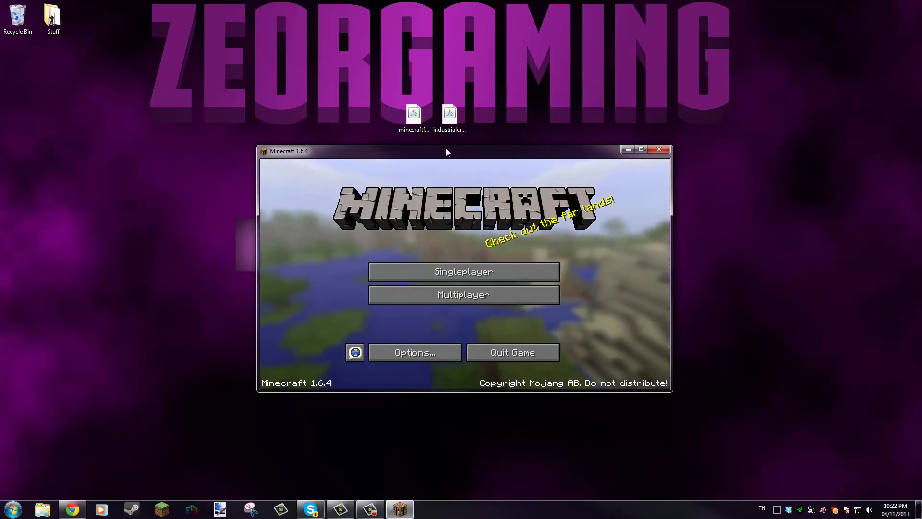
drag(445, 148, 419, 174)
click(637, 170)
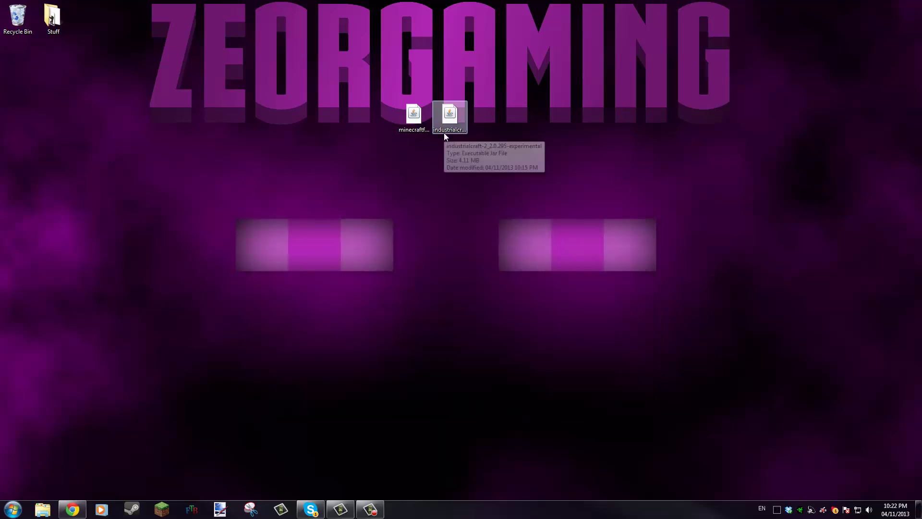
- Move the IndustrialCraft jar file one place further from the Minecraft Forge installer on the desktop
click(449, 123)
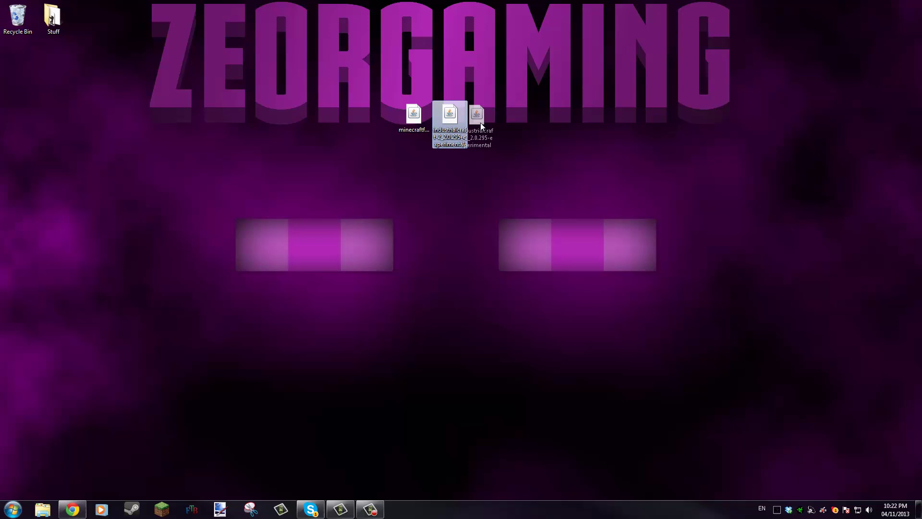
drag(480, 123, 485, 124)
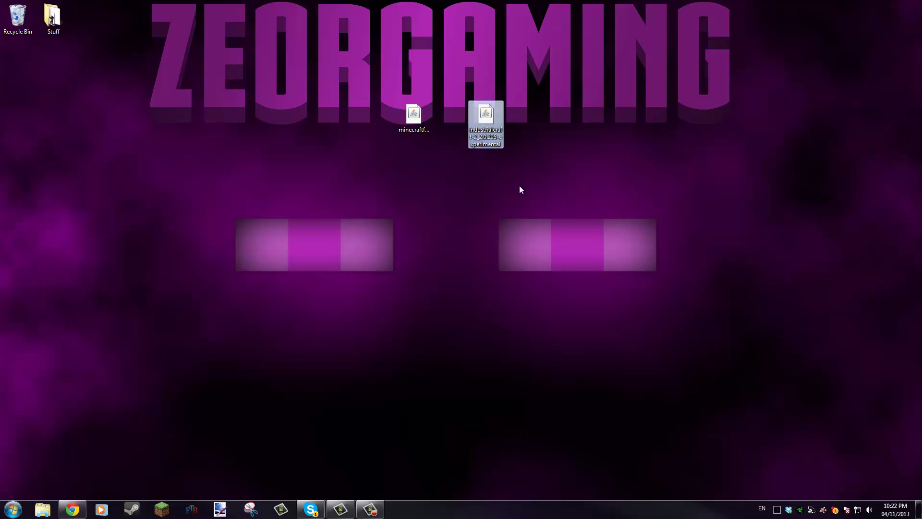
click(452, 192)
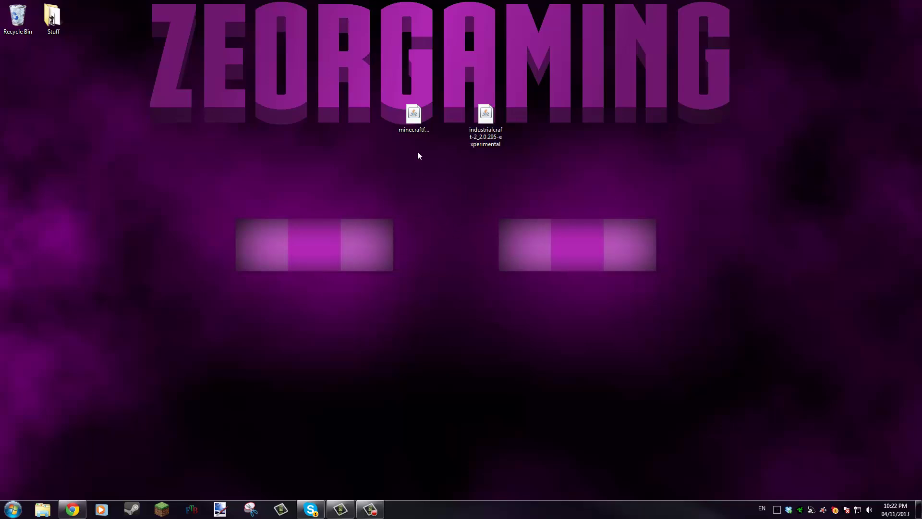
click(420, 135)
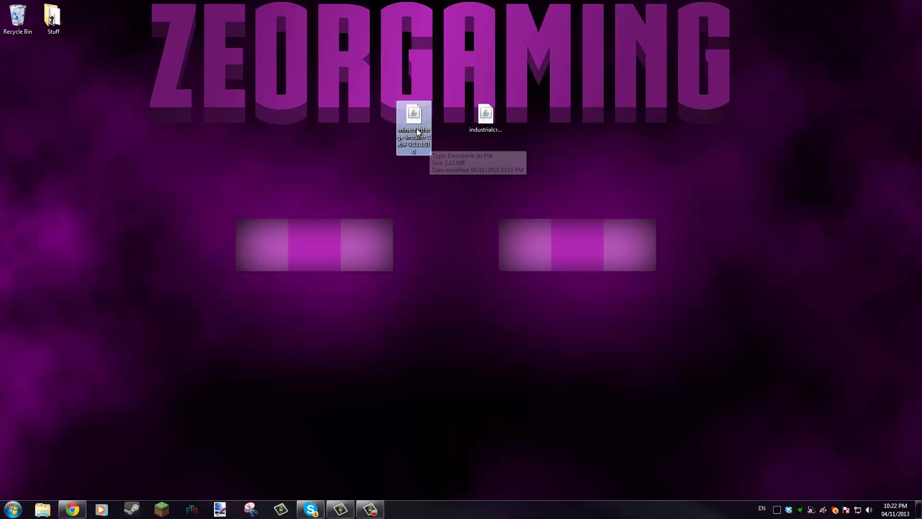
click(472, 173)
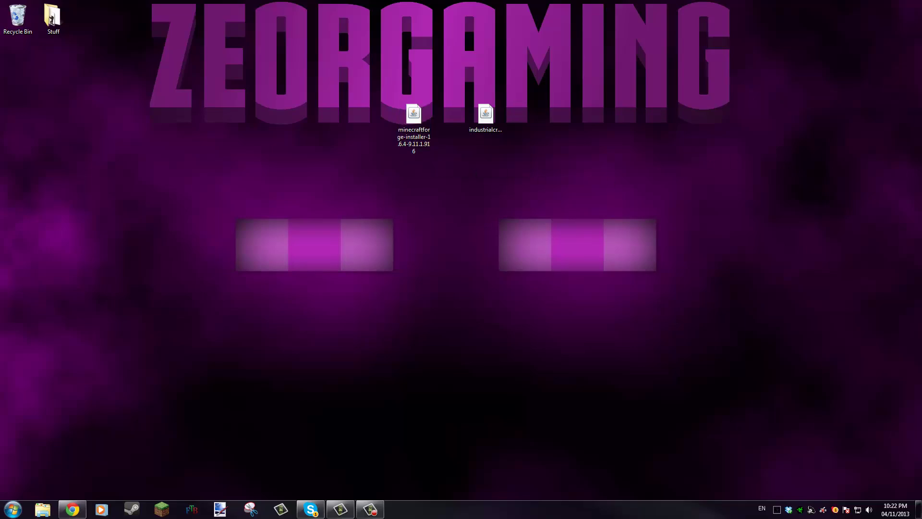
- Switch to the Chrome browser and examine the Recommended-1.6.4 entry on the Minecraft Forge downloads page
key(alt+Tab)
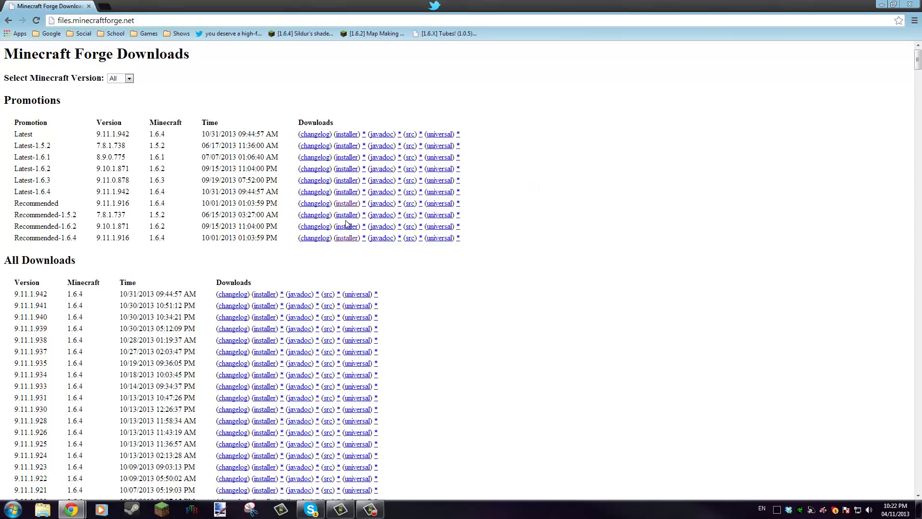
drag(54, 239, 80, 243)
click(81, 242)
click(910, 4)
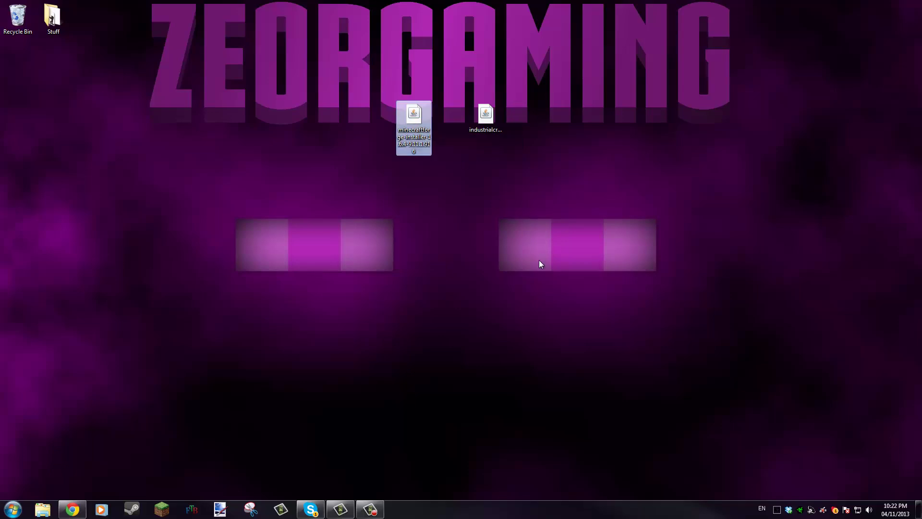
- Run the Minecraft Forge installer with the Install client option, keeping the default .minecraft folder as the target
double_click(416, 119)
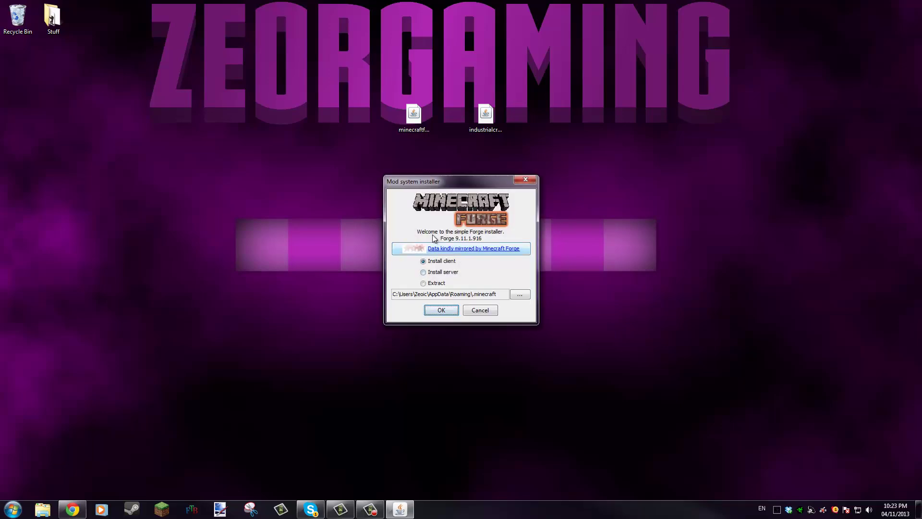
click(425, 262)
click(487, 299)
drag(414, 295, 478, 297)
click(501, 298)
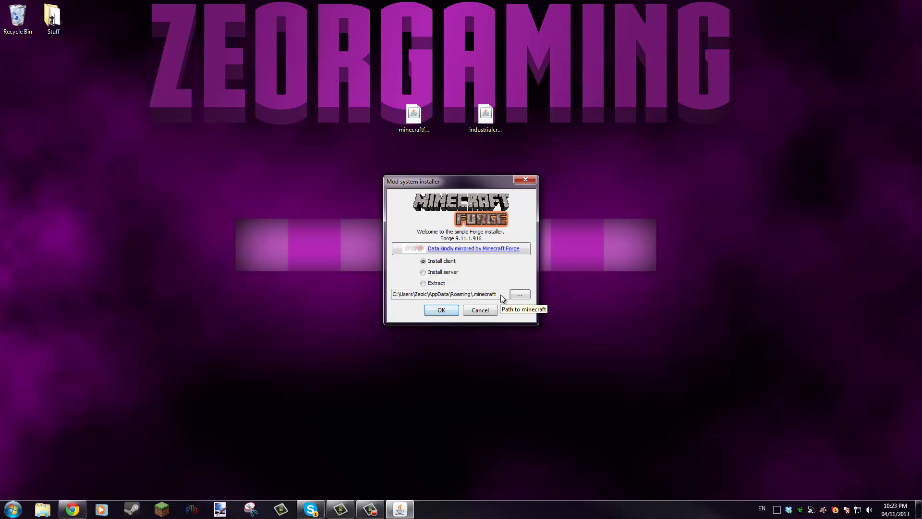
drag(501, 295, 393, 296)
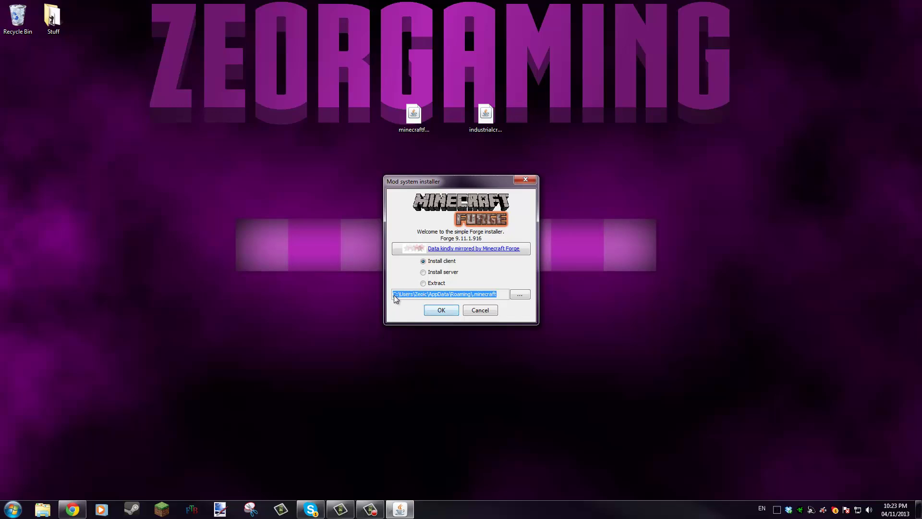
click(394, 295)
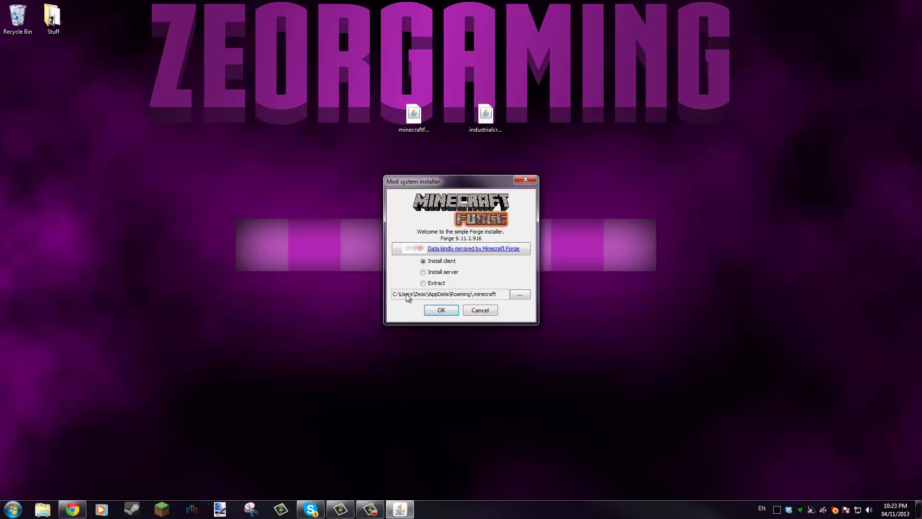
click(439, 311)
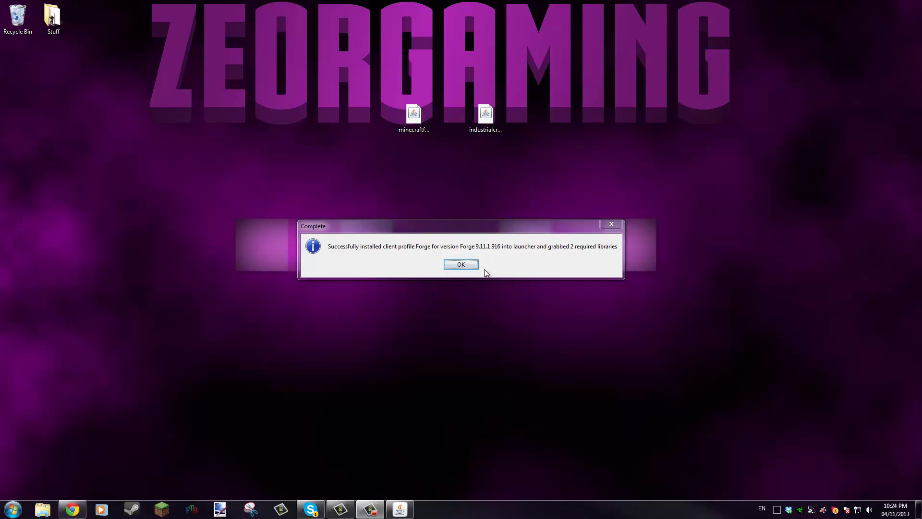
click(464, 265)
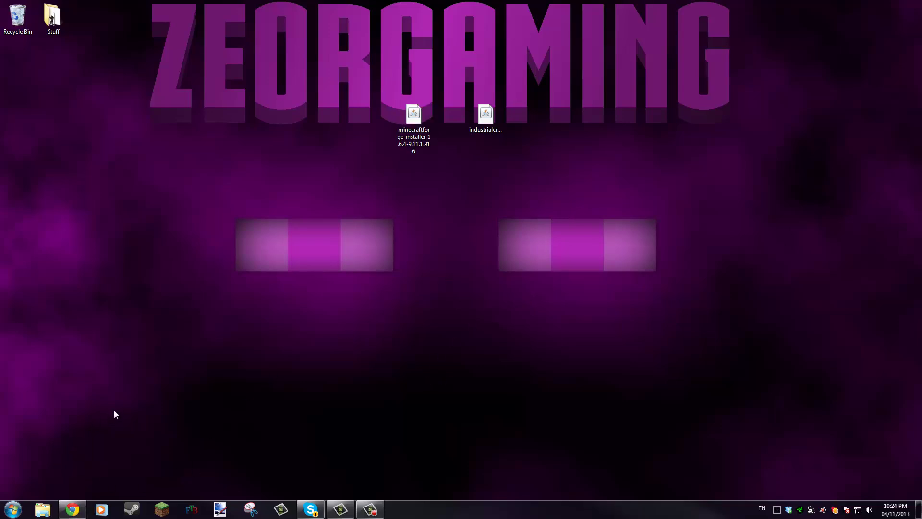
- Reopen the Minecraft launcher and check the list of available profiles, keeping the original profile selected
click(162, 509)
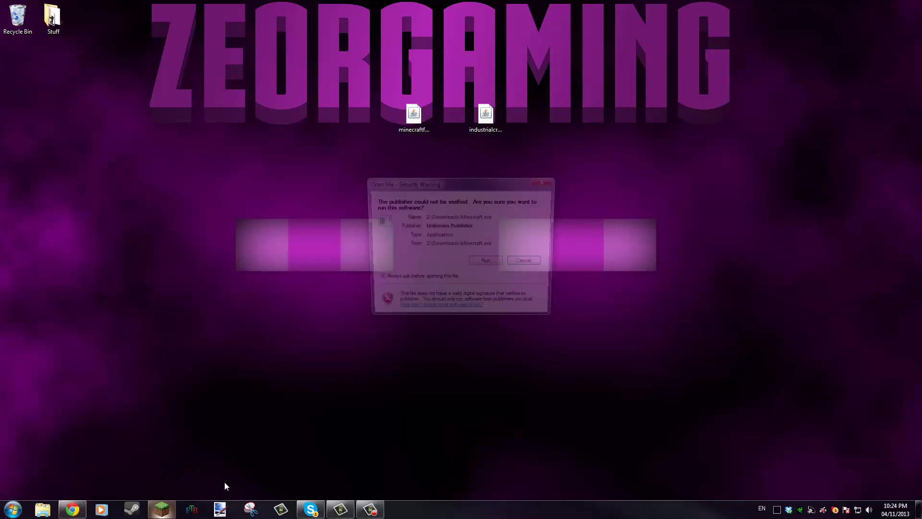
click(472, 260)
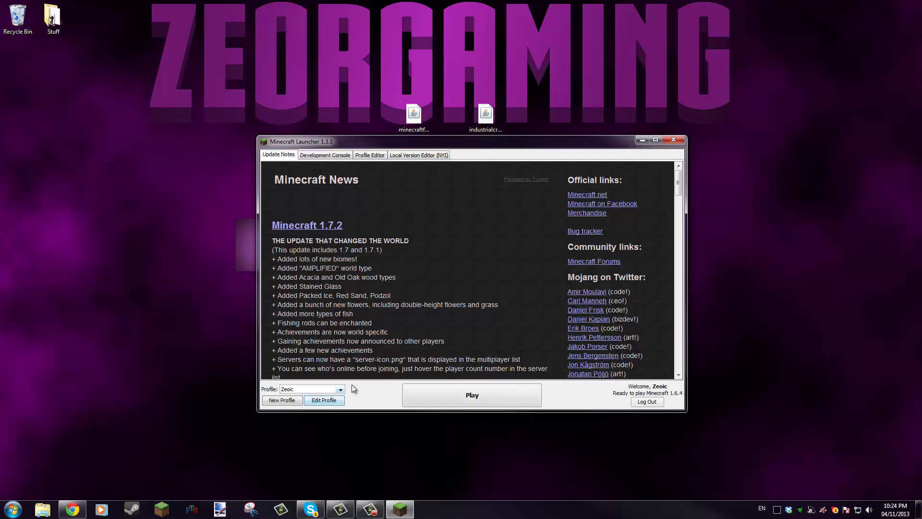
click(339, 389)
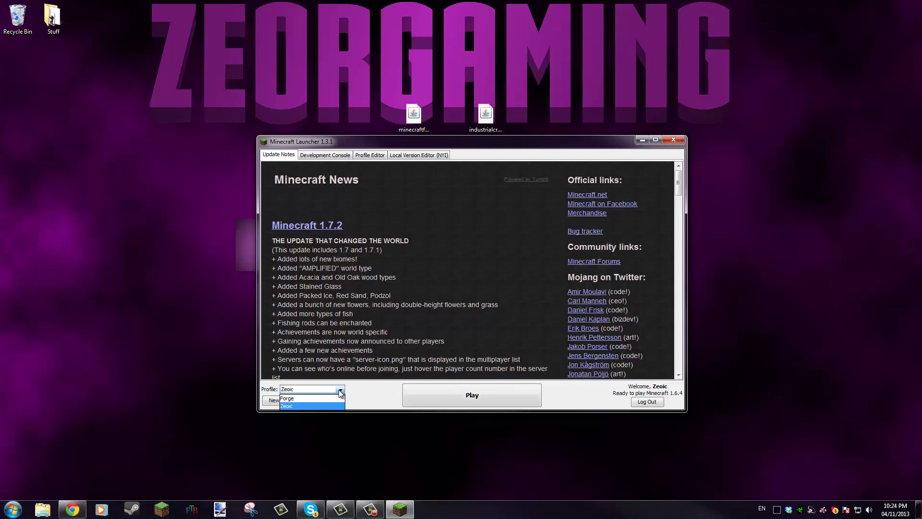
click(288, 406)
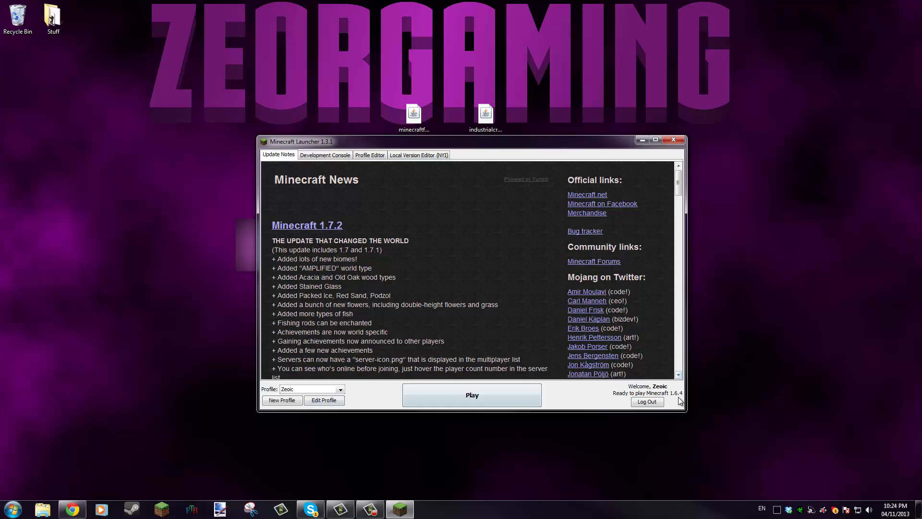
- Switch to the Forge profile, reuse the existing logged-in account, and start the game
click(340, 388)
click(332, 397)
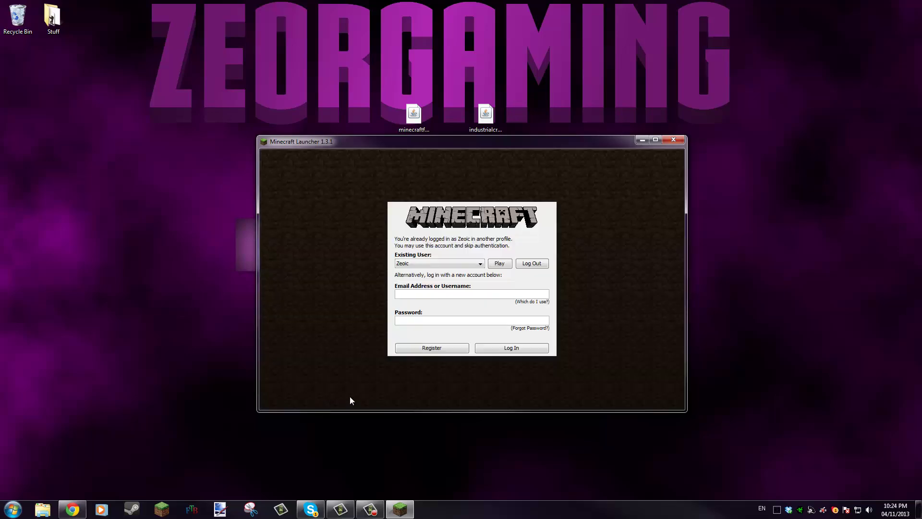
click(499, 264)
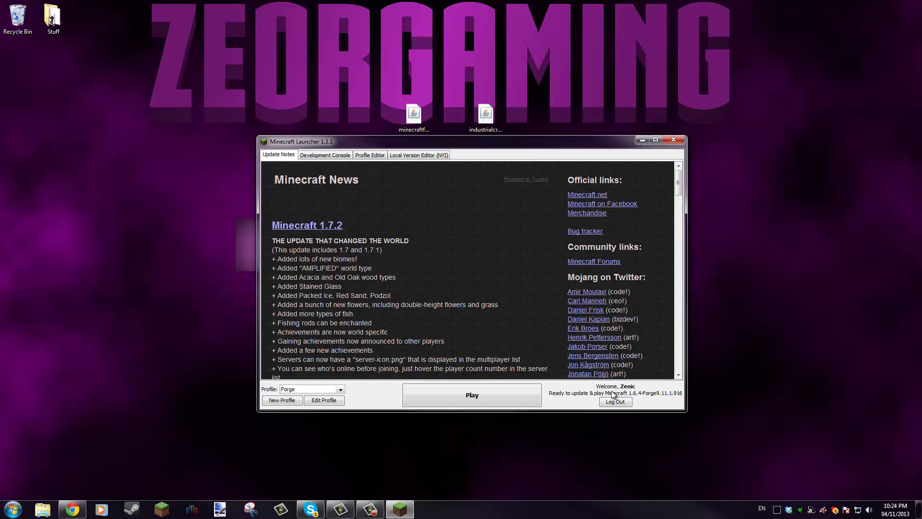
click(460, 391)
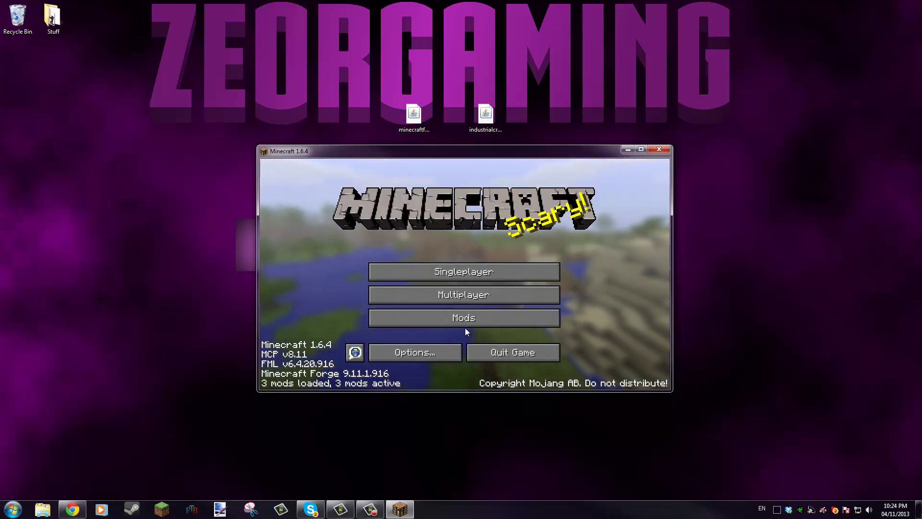
- Examine the Forge Mod Loader, Minecraft Forge and Minecraft Coder Pack entries in the mod list, and close the game
click(478, 318)
click(330, 251)
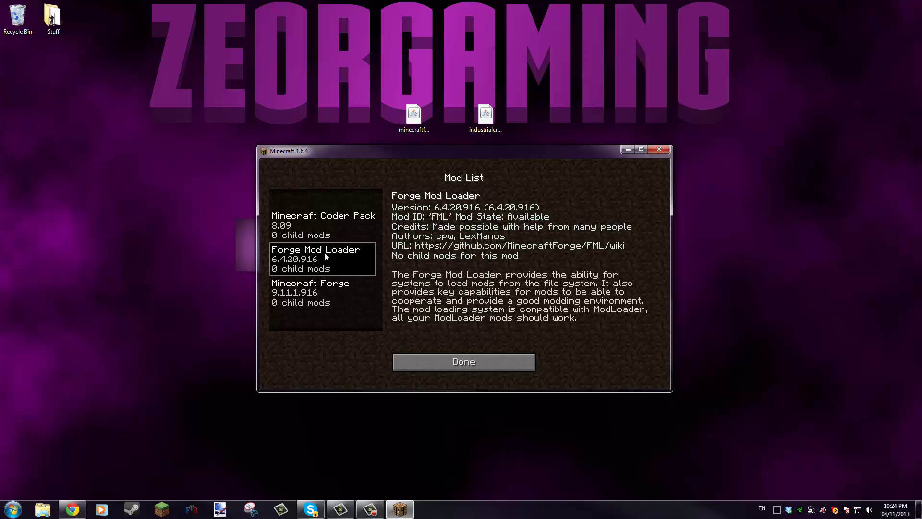
click(325, 305)
click(338, 221)
click(463, 362)
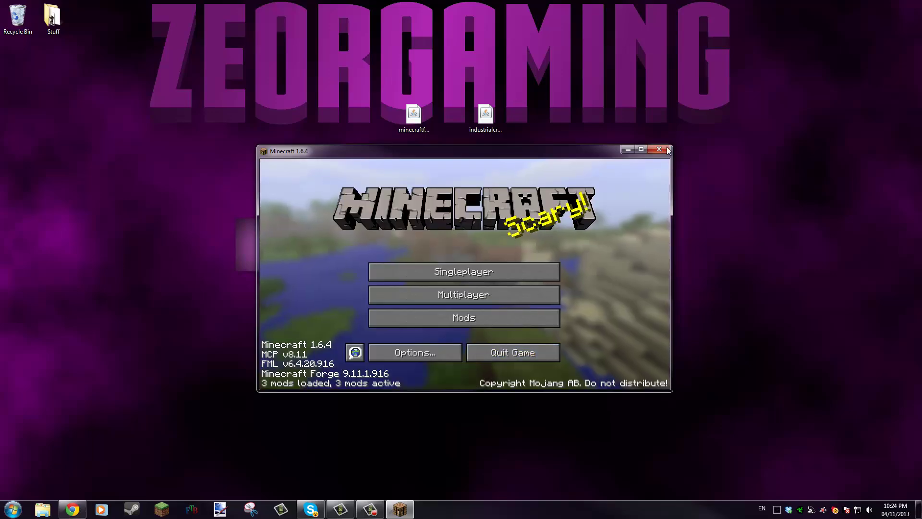
click(660, 149)
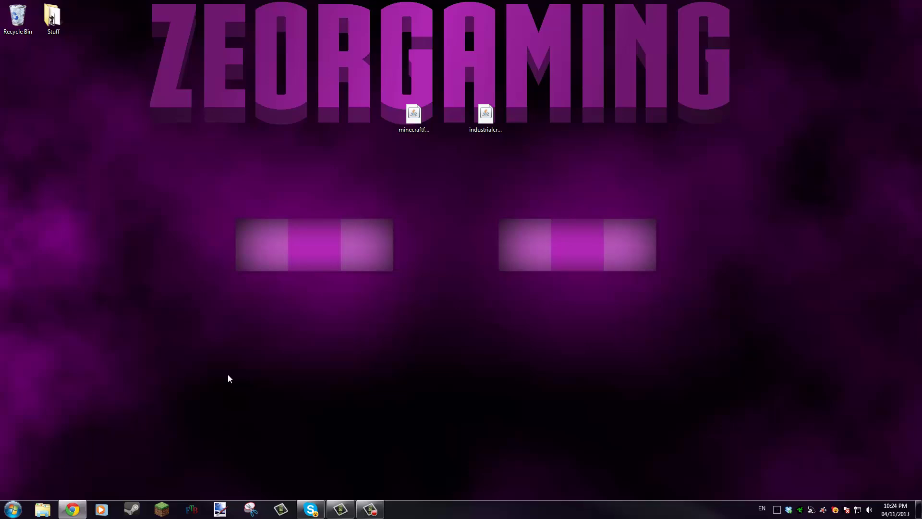
click(414, 287)
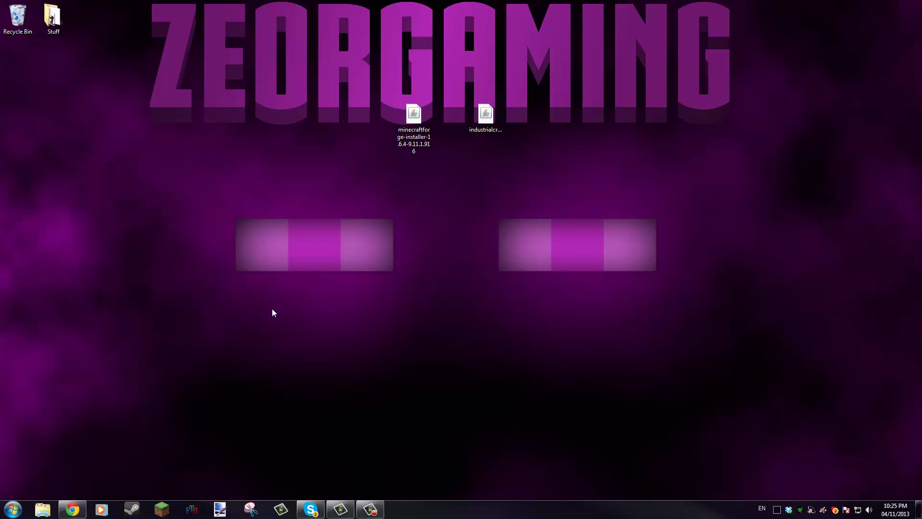
- Search the computer's programs for "run" and open the Run dialog
key(super+r)
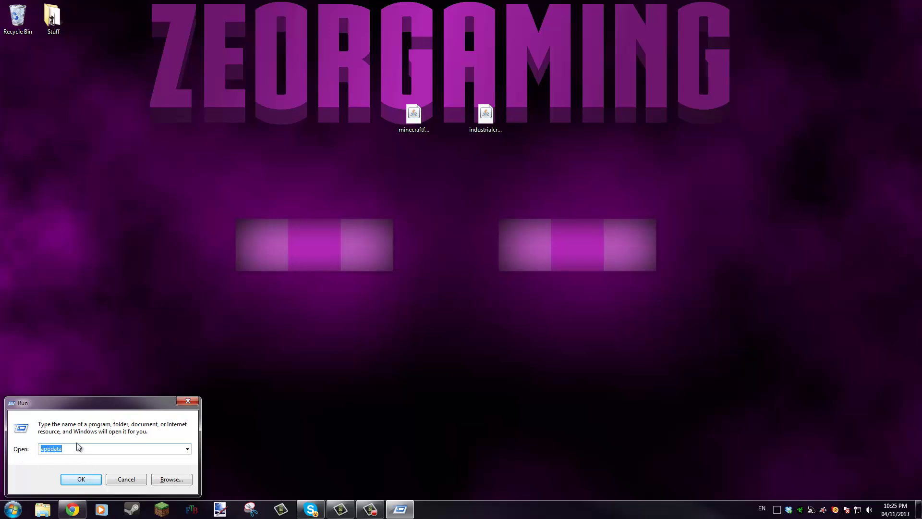
click(181, 404)
click(14, 512)
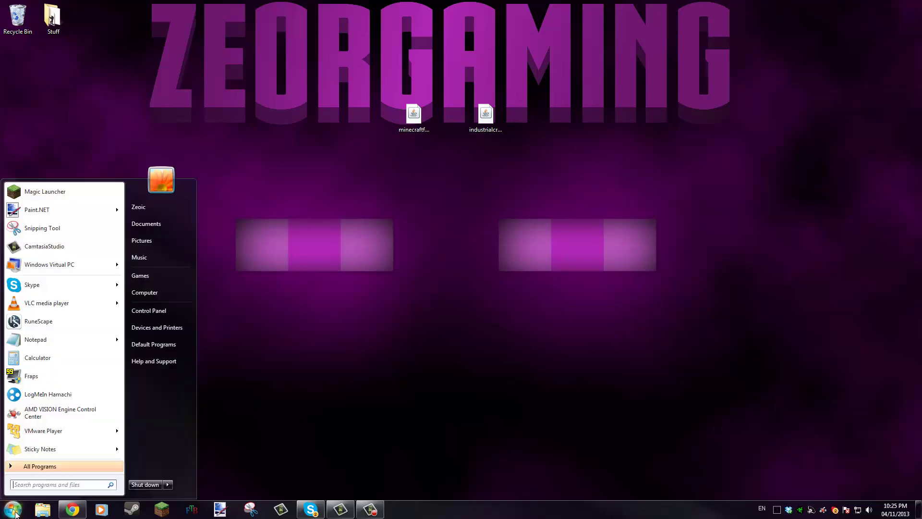
text(run)
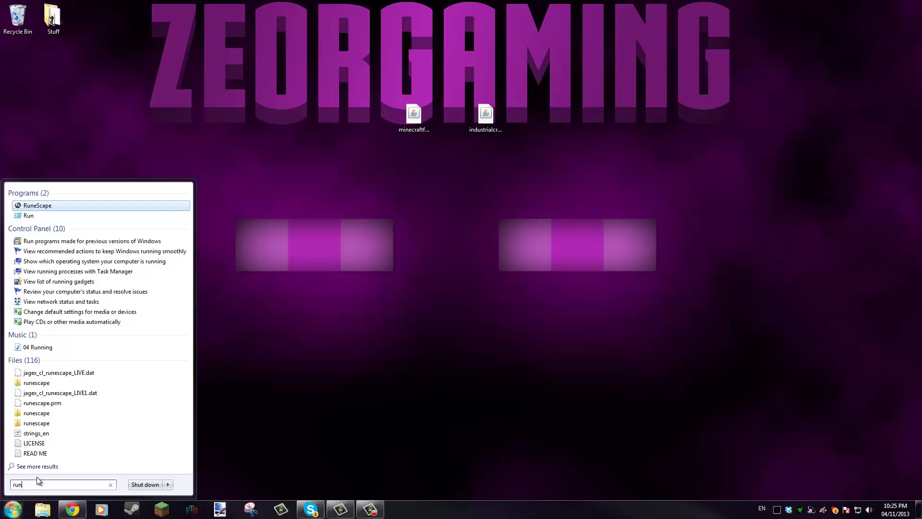
click(28, 215)
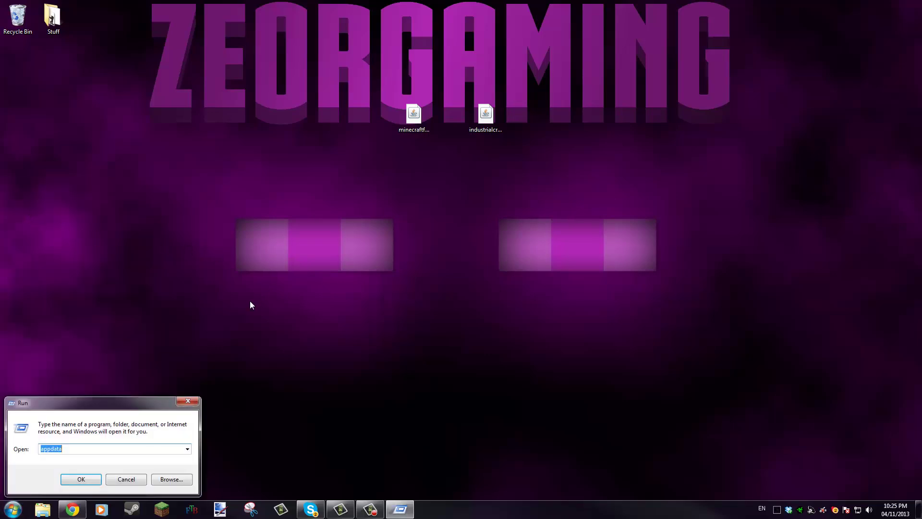
- Open the appdata folder from the Run dialog and move its window clear on the desktop
click(71, 447)
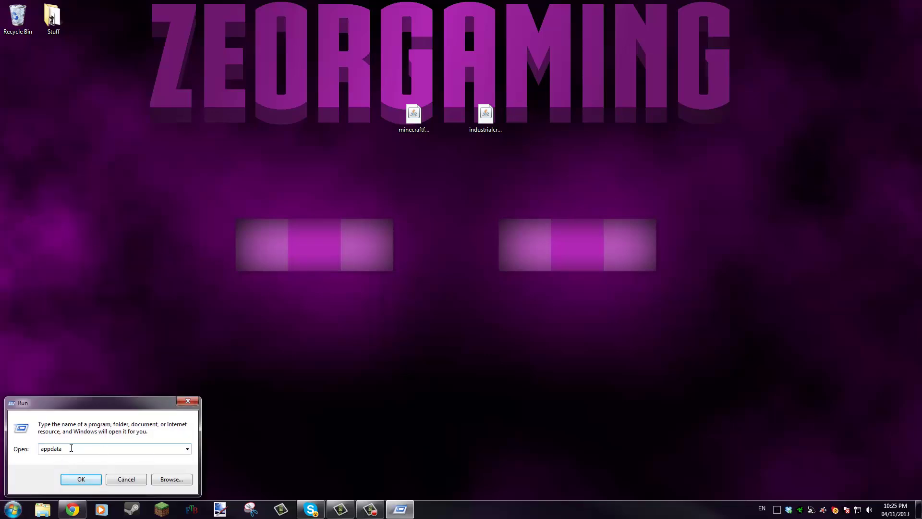
double_click(42, 448)
click(81, 478)
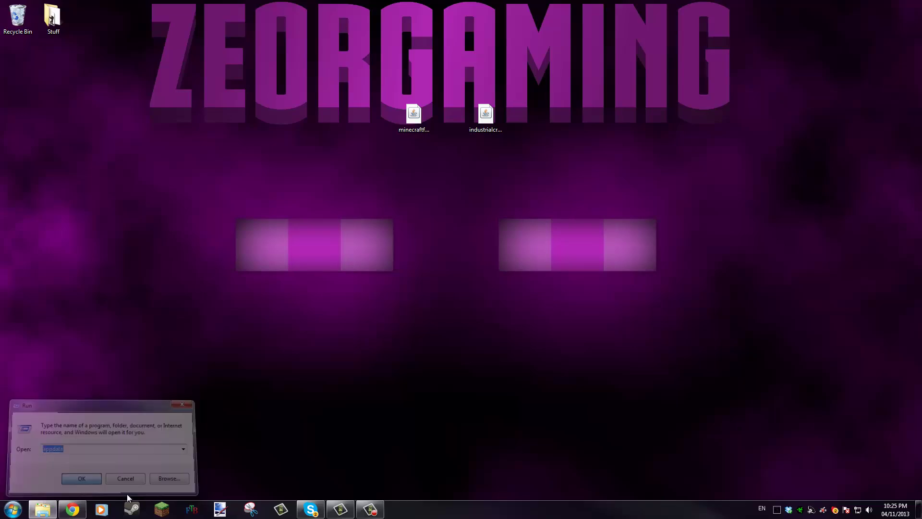
drag(743, 81, 304, 73)
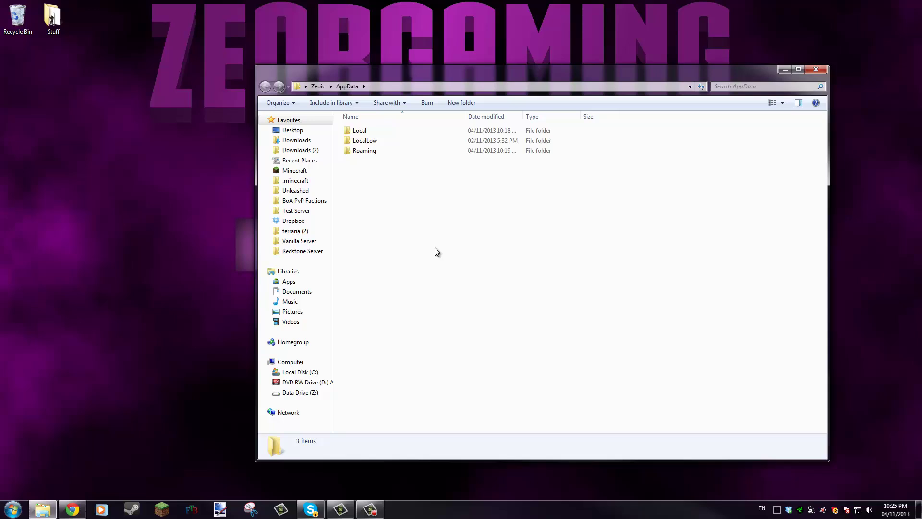
- Open the mods folder inside Roaming and .minecraft
click(381, 165)
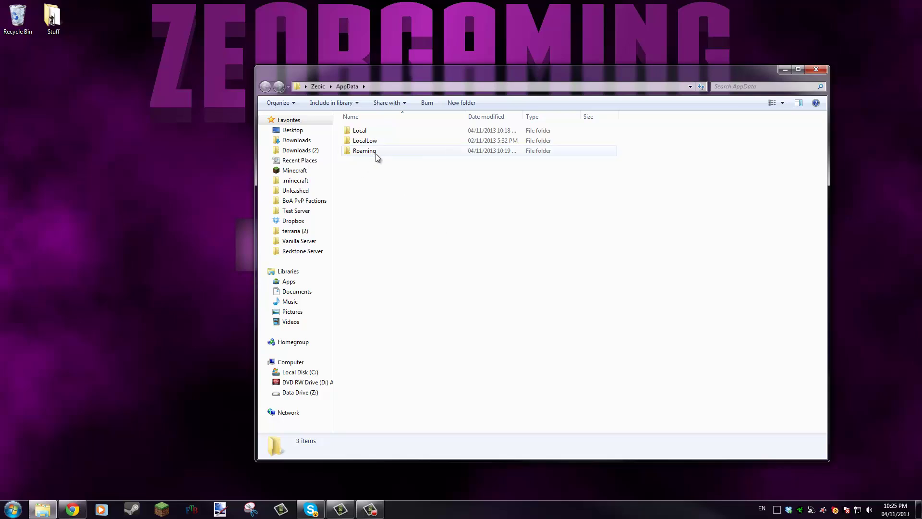
double_click(372, 152)
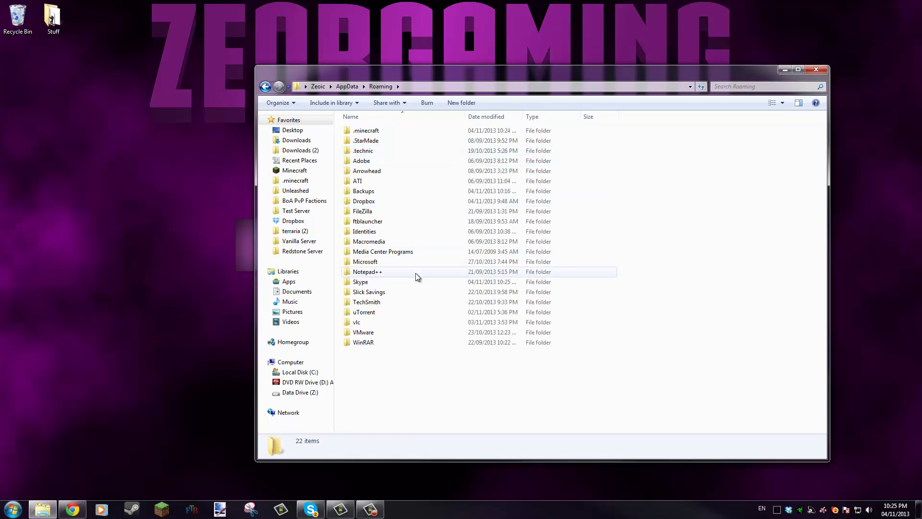
double_click(378, 130)
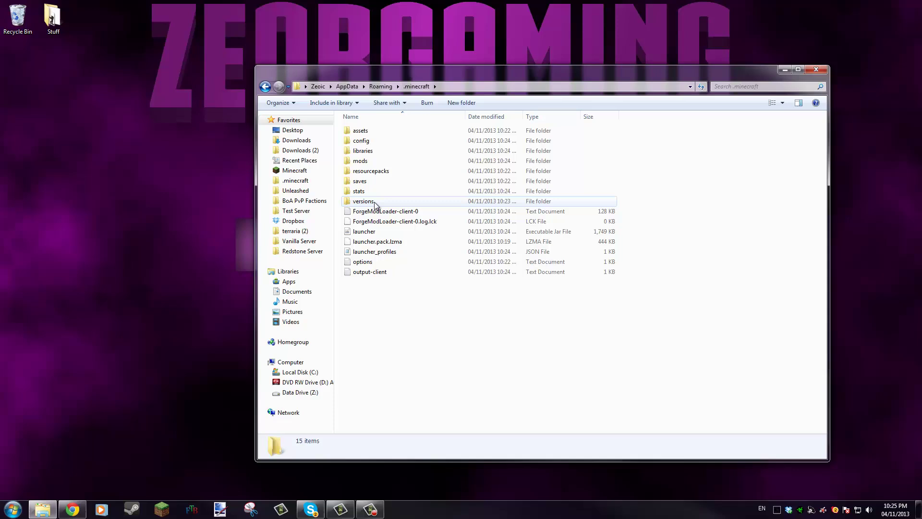
double_click(362, 162)
- Move the industrialcraft-2_2.0.295-experimental jar from the desktop into the mods folder and close the folder window
drag(379, 70, 344, 141)
drag(485, 113, 384, 257)
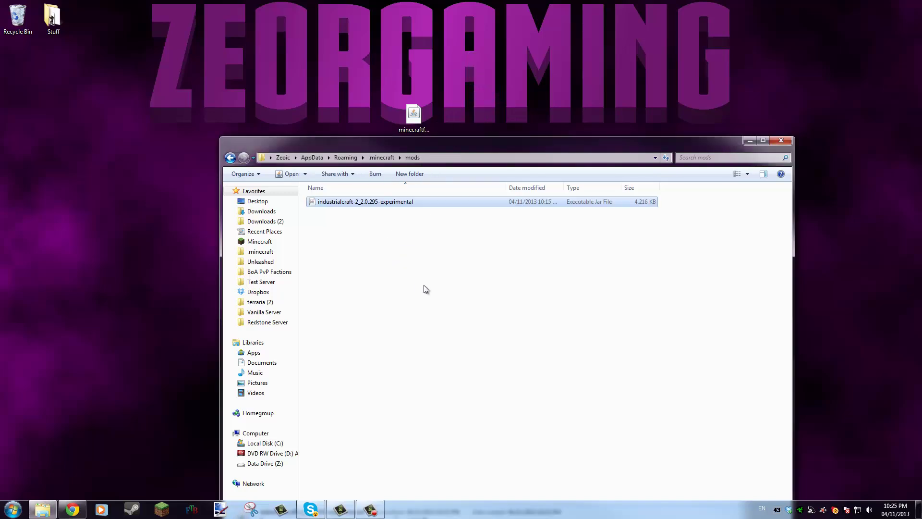
drag(406, 140, 411, 77)
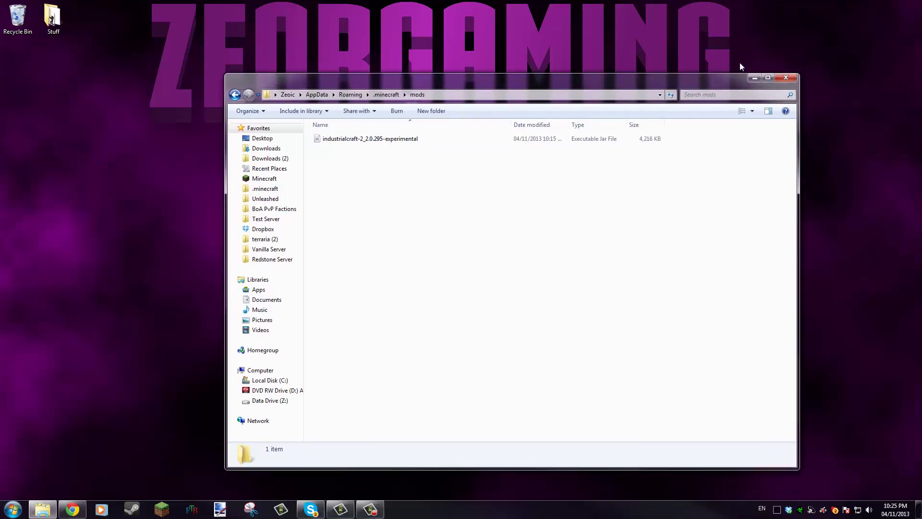
click(792, 77)
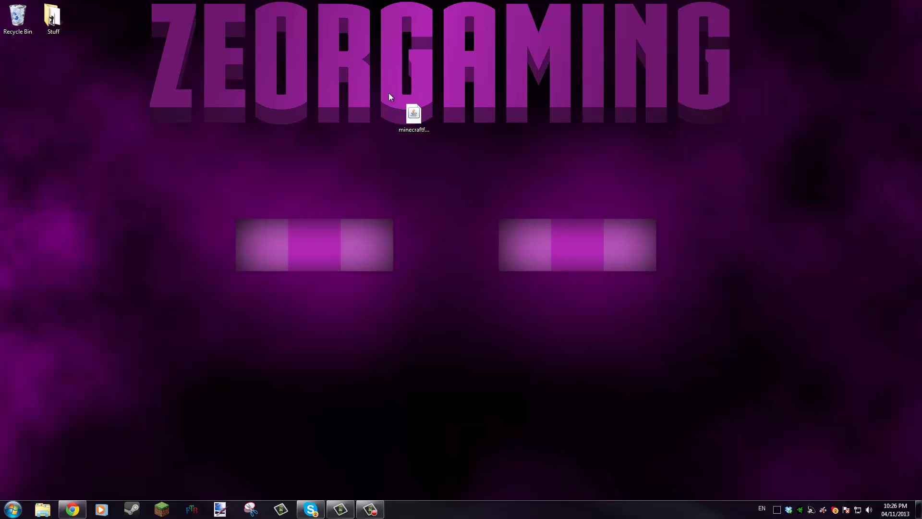
drag(388, 93, 441, 137)
click(414, 115)
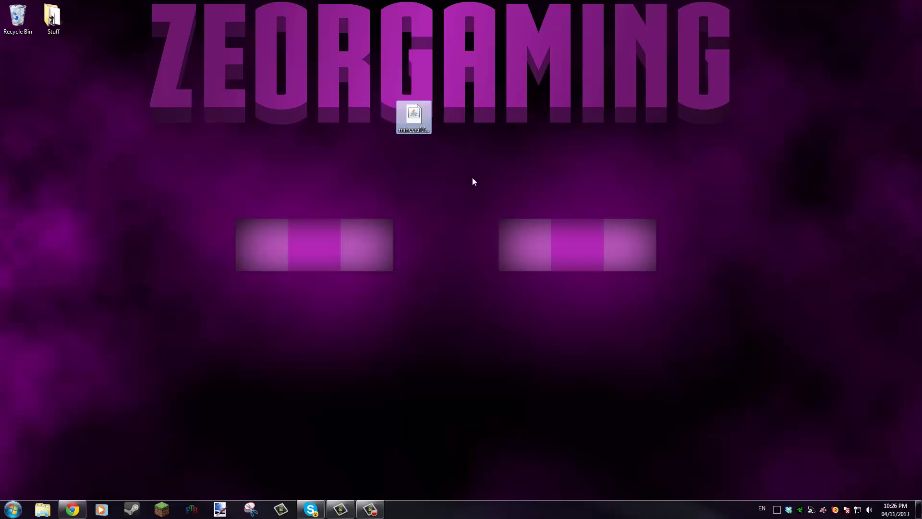
click(473, 181)
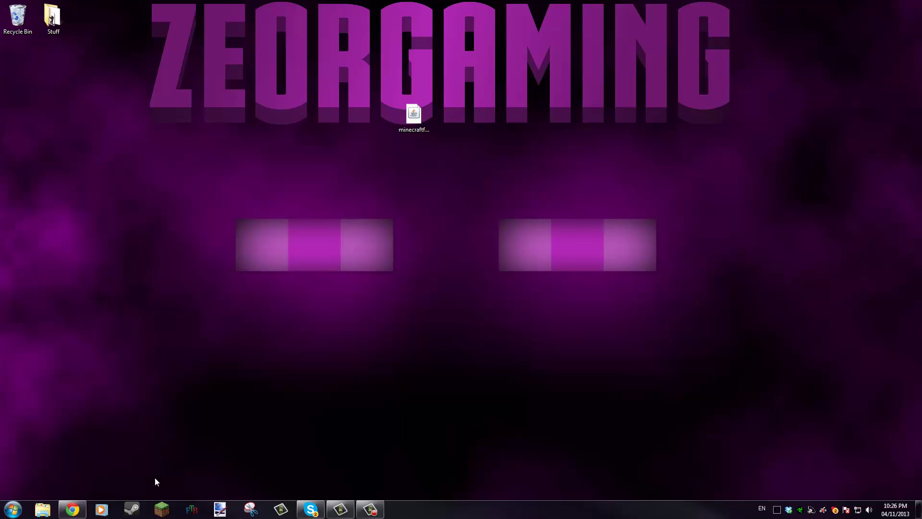
- Open a new file explorer window and go to the versions folder inside .minecraft
click(42, 509)
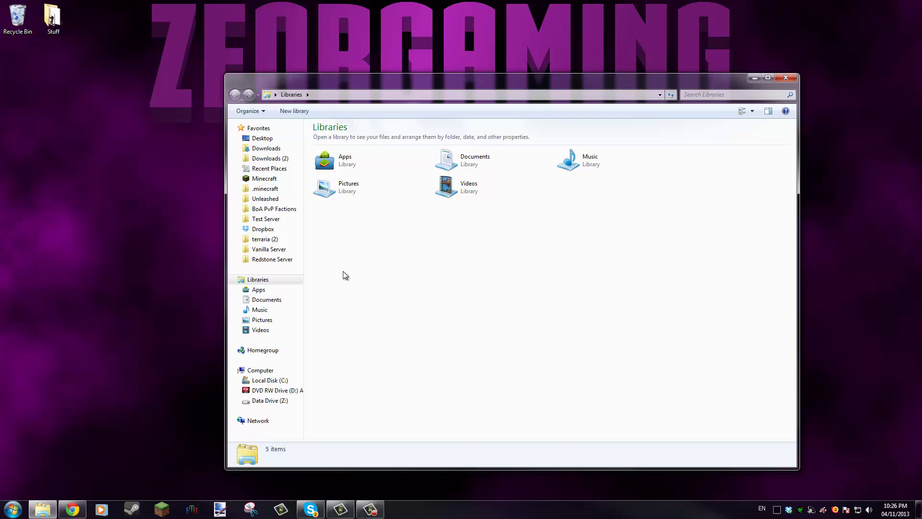
click(265, 188)
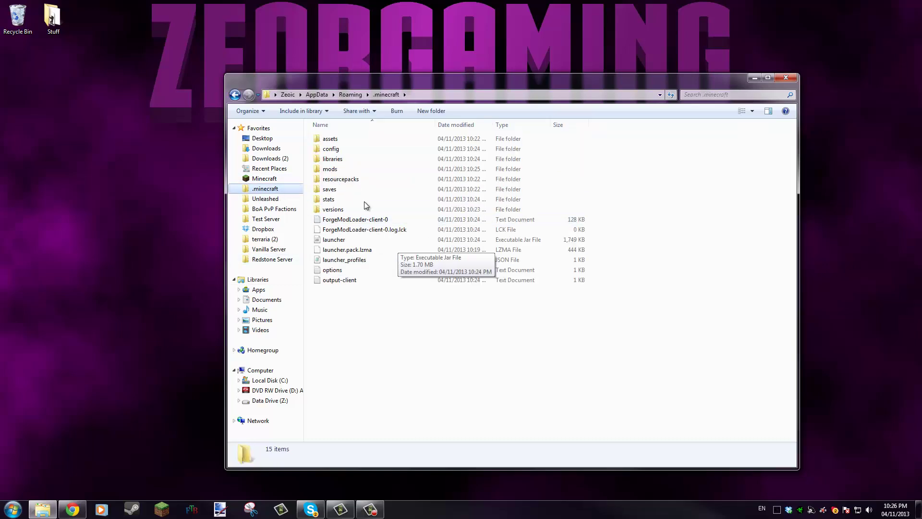
click(335, 211)
double_click(336, 211)
- Duplicate the 1.6.4 version folder within the versions folder
click(330, 138)
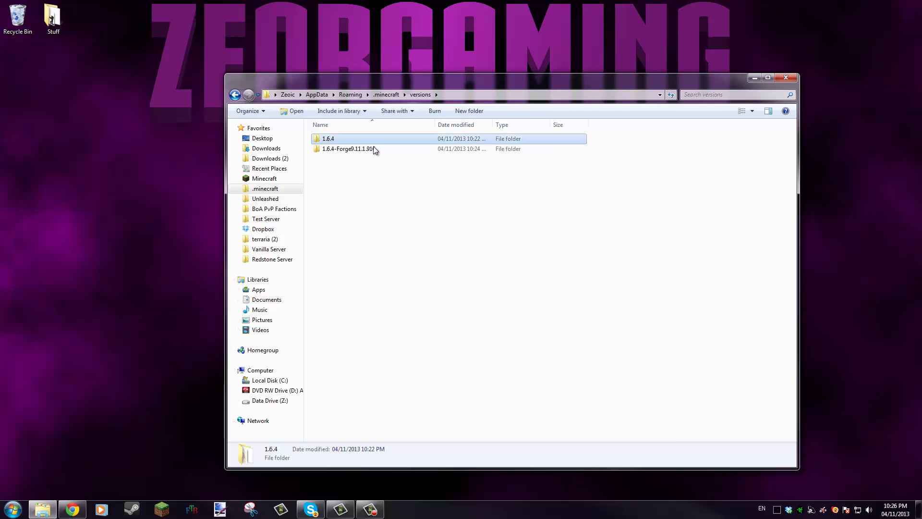
right_click(414, 172)
click(436, 253)
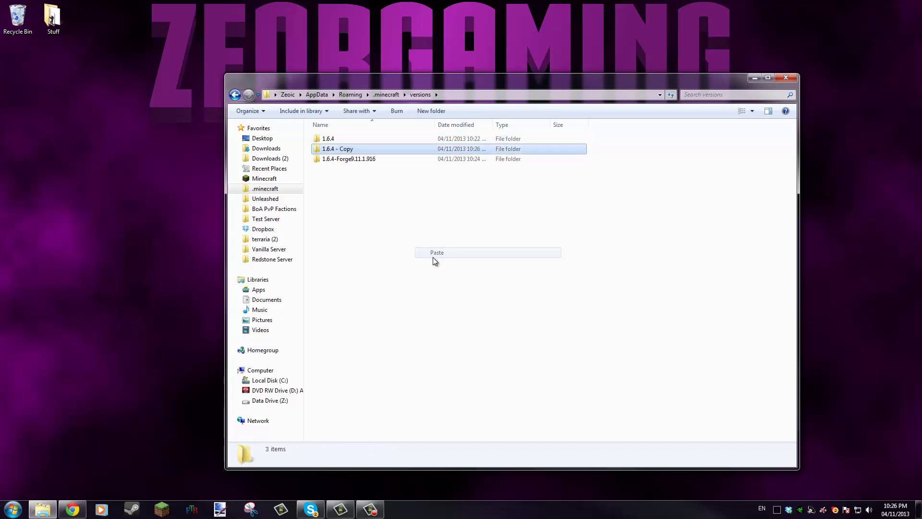
- Rename the copied 1.6.4 folder as "1.6.4 - Optifine"
right_click(337, 150)
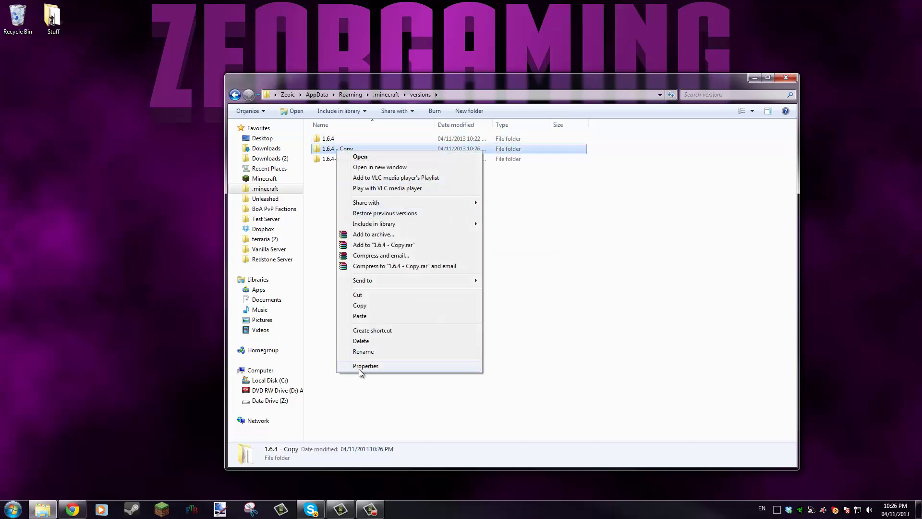
click(361, 351)
key(End)
key(BackSpace)
key(BackSpace)
key(BackSpace)
key(BackSpace)
key(BackSpace)
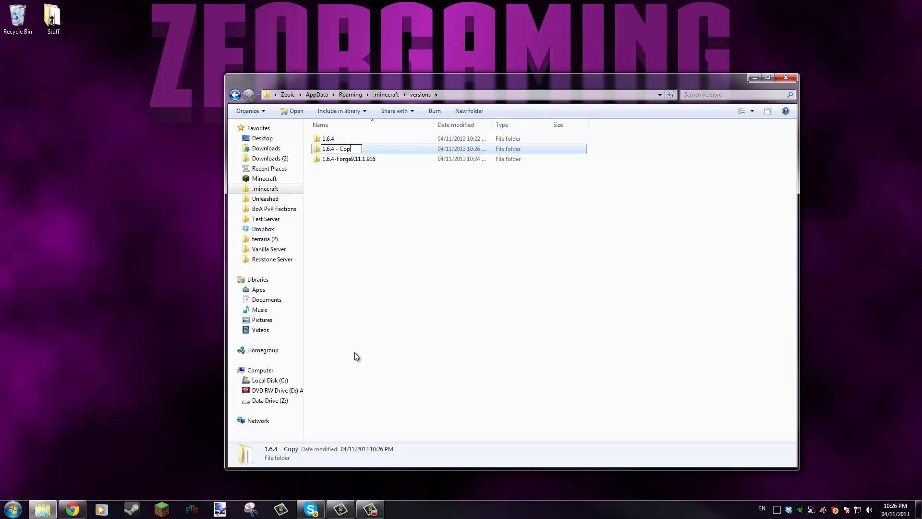
text(Optifine)
key(Return)
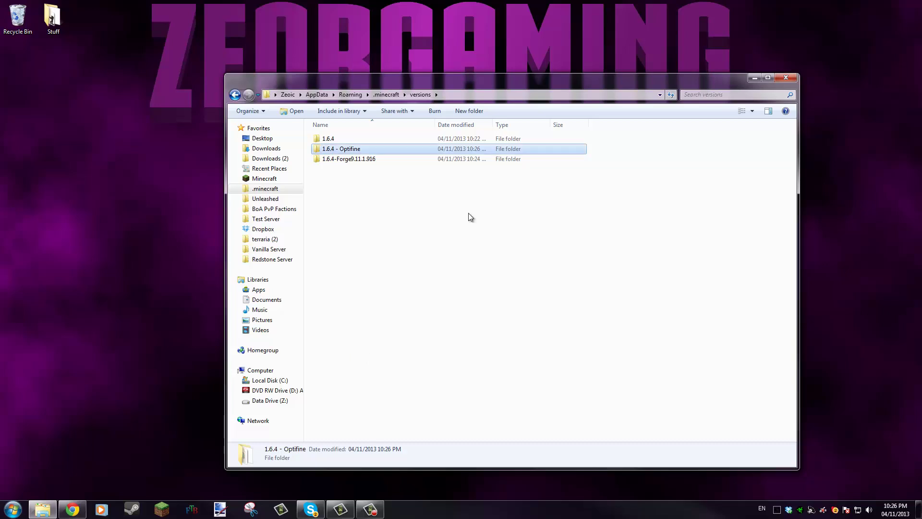
- Copy the name text of the 1.6.4 - Optifine folder, keeping the folder name as it is
right_click(355, 150)
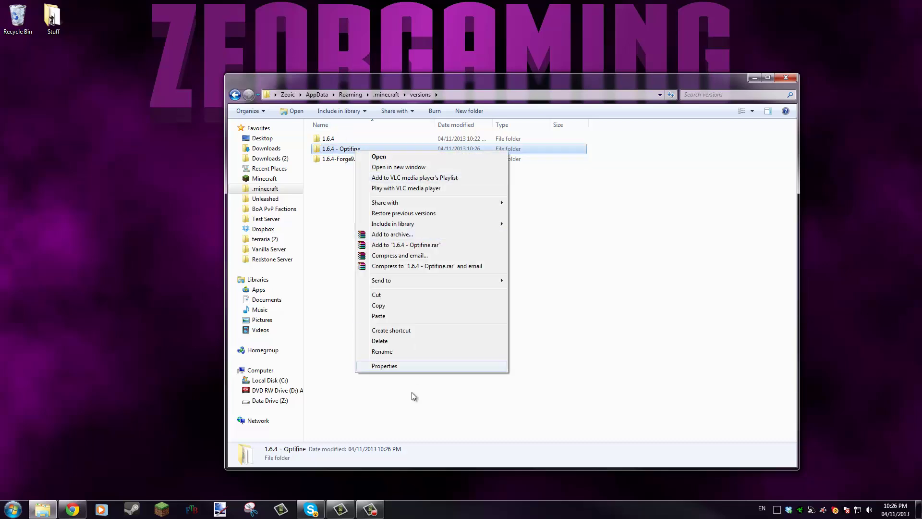
click(395, 355)
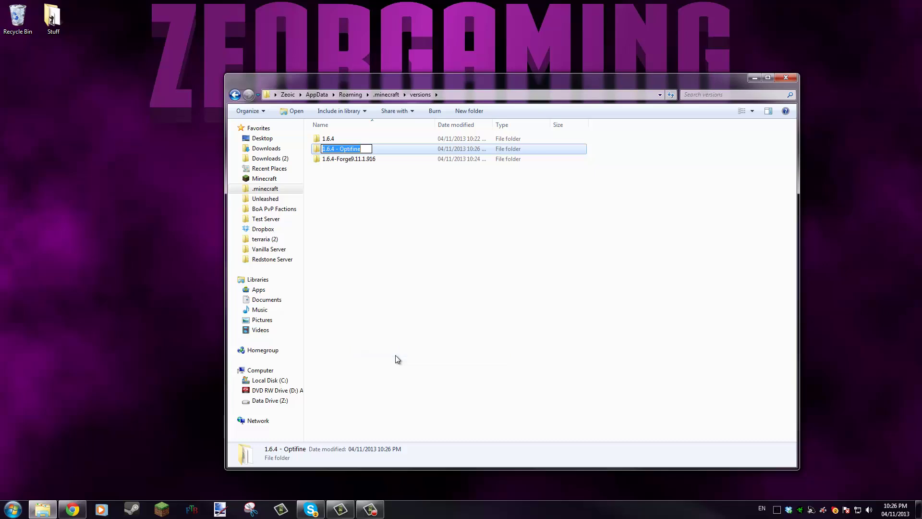
key(Return)
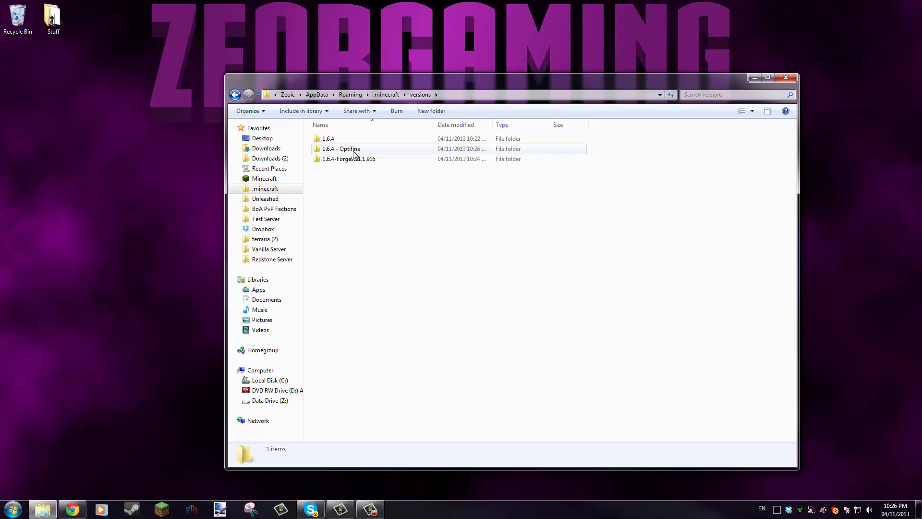
- Open the 1.6.4 - Optifine folder and rename its executable jar file as "1.6.4 - Optifine"
double_click(354, 150)
right_click(335, 138)
click(369, 293)
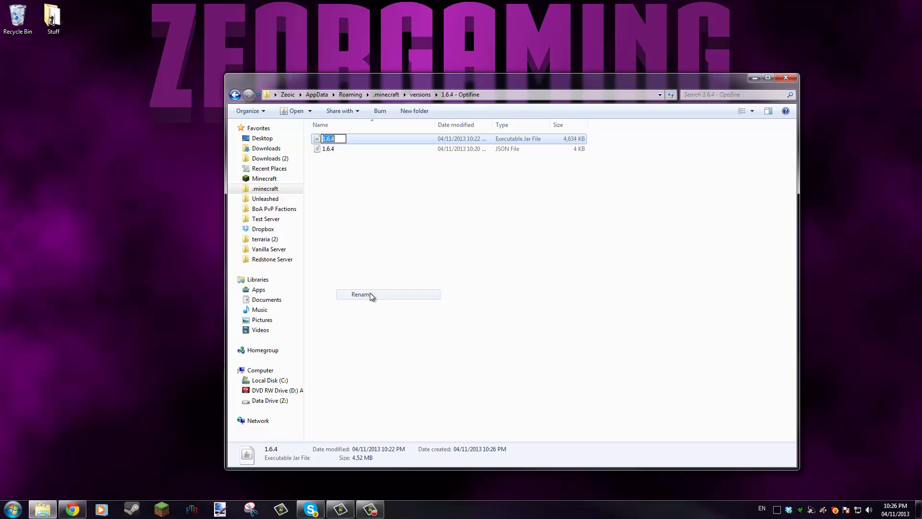
key(ctrl+v)
key(Return)
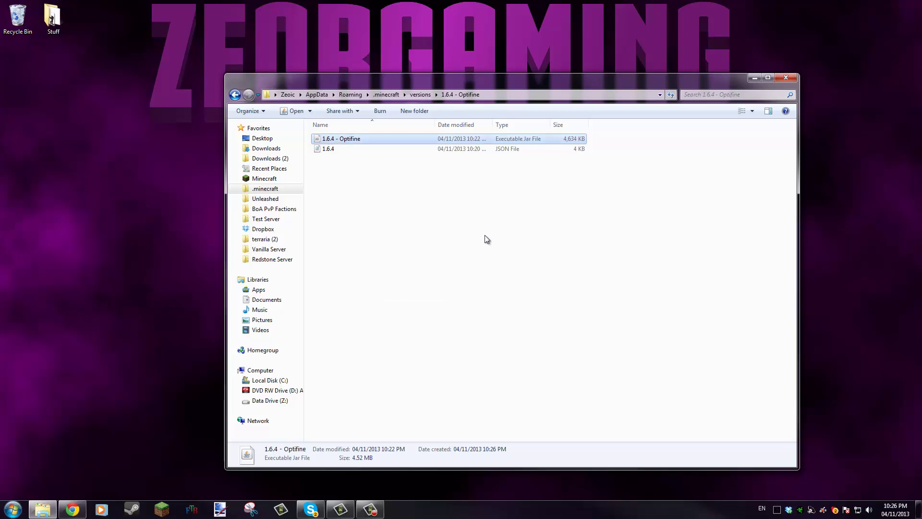
- Rename the 1.6.4 JSON file as "1.6.4 - Optifine"
right_click(356, 152)
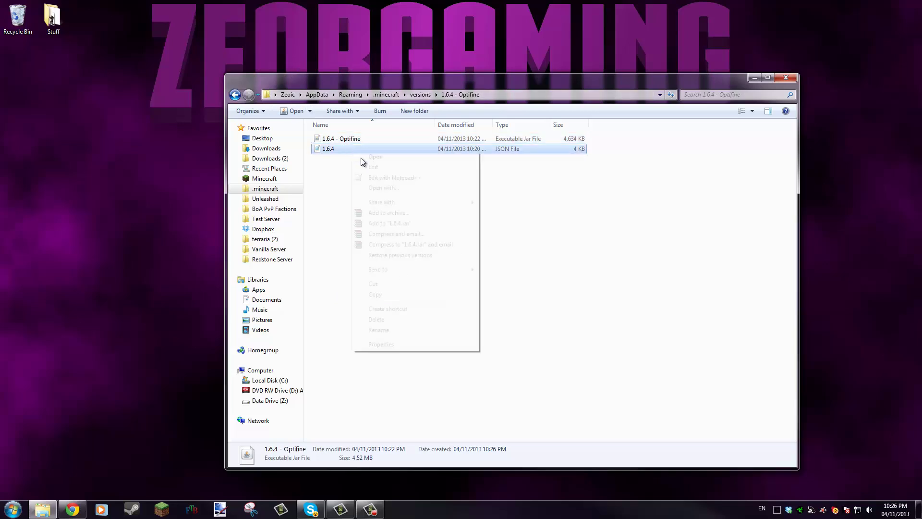
click(383, 331)
key(ctrl+v)
key(Return)
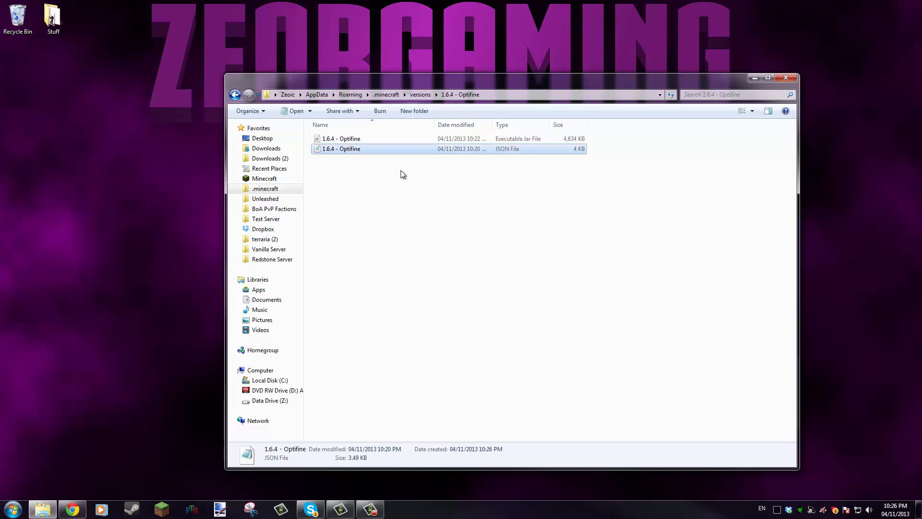
- Change the "id" value in the 1.6.4 - Optifine JSON file to "1.6.4 - Optifine", save the file and close it
double_click(352, 152)
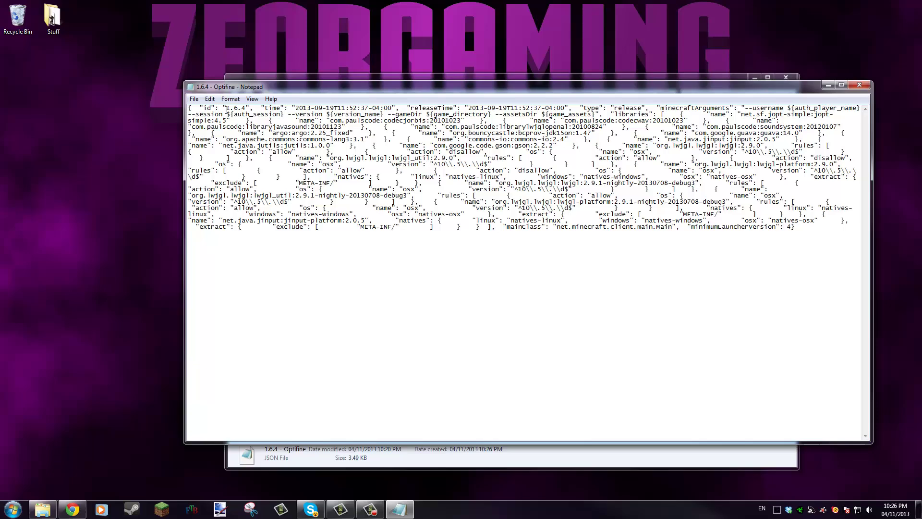
drag(226, 109, 247, 110)
key(ctrl+v)
click(194, 98)
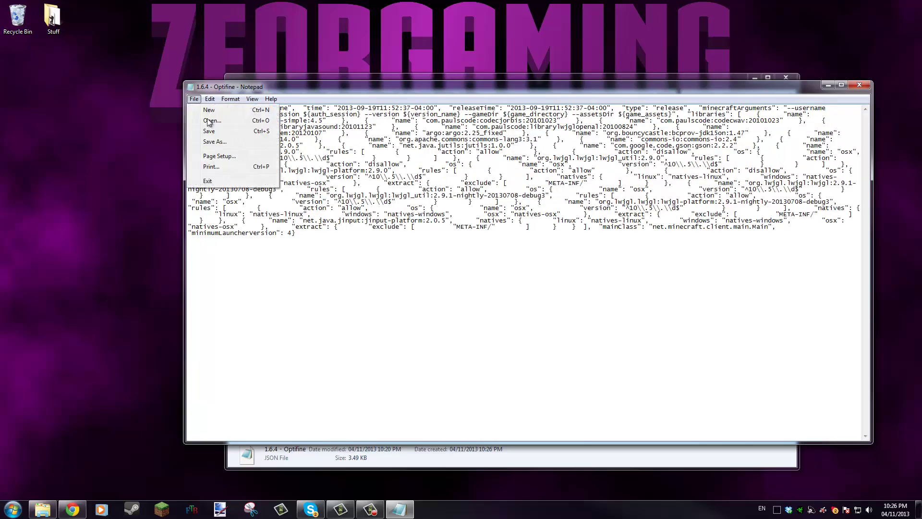
click(216, 135)
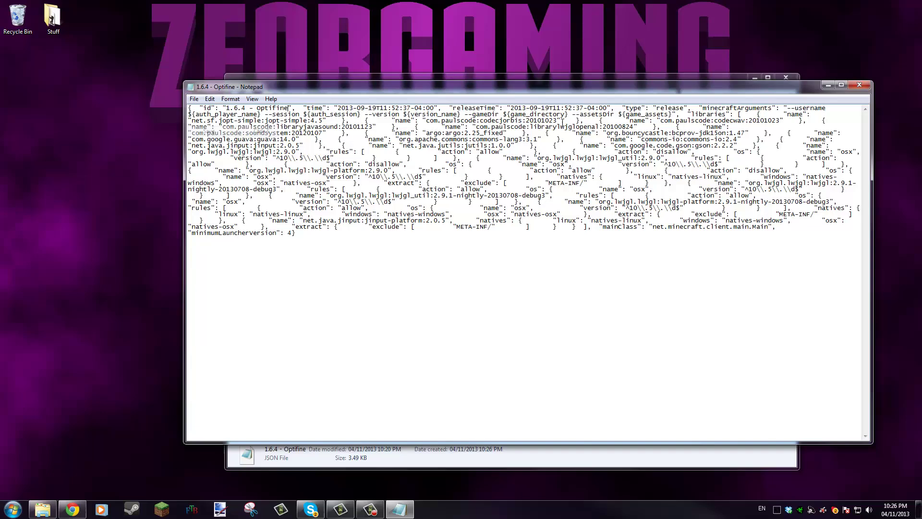
click(860, 85)
- Return to the versions folder, reopen the 1.6.4 - Optifine folder, and check the renamed jar and JSON files
click(424, 95)
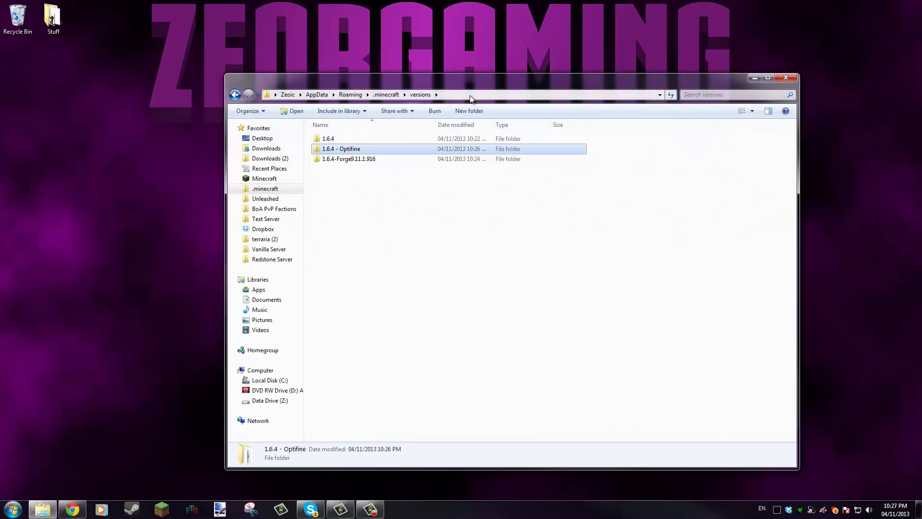
double_click(352, 149)
click(326, 140)
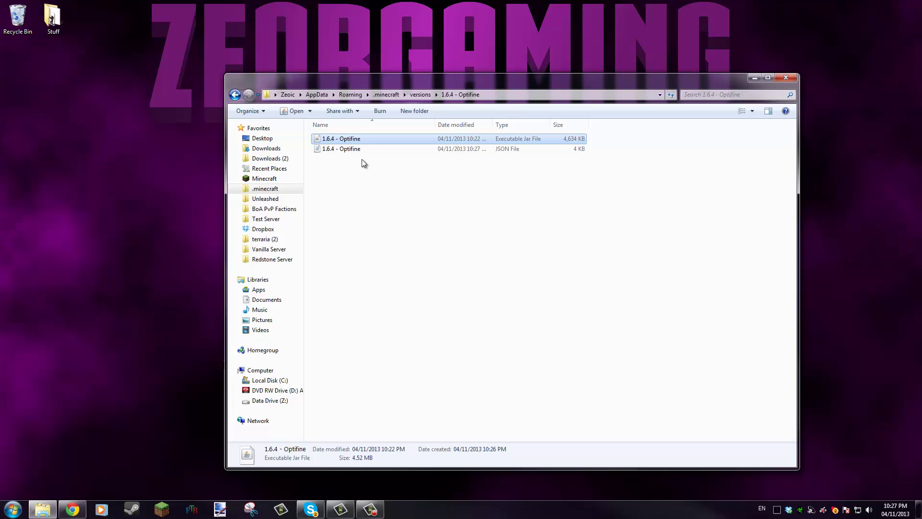
click(361, 194)
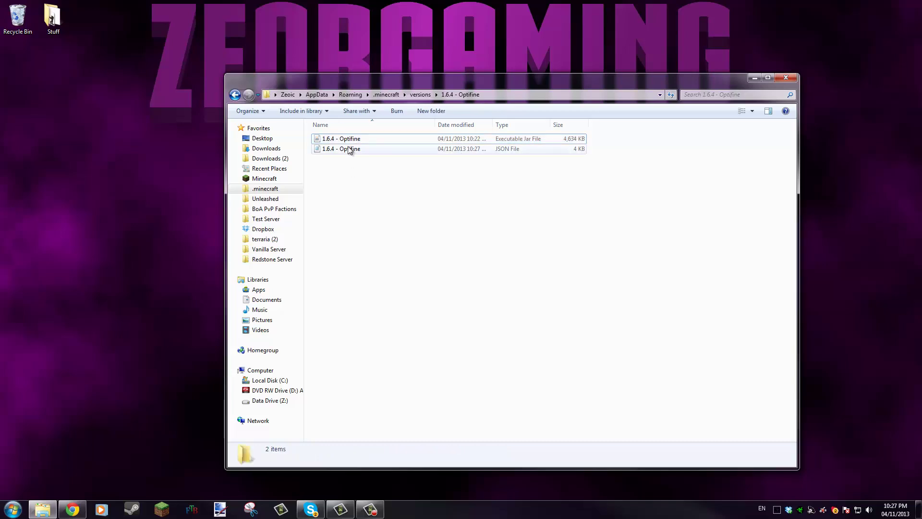
- Open the 1.6.4 - Optifine jar with WinRAR, place its window beside the folder, and dismiss the licence notice
click(348, 140)
right_click(345, 139)
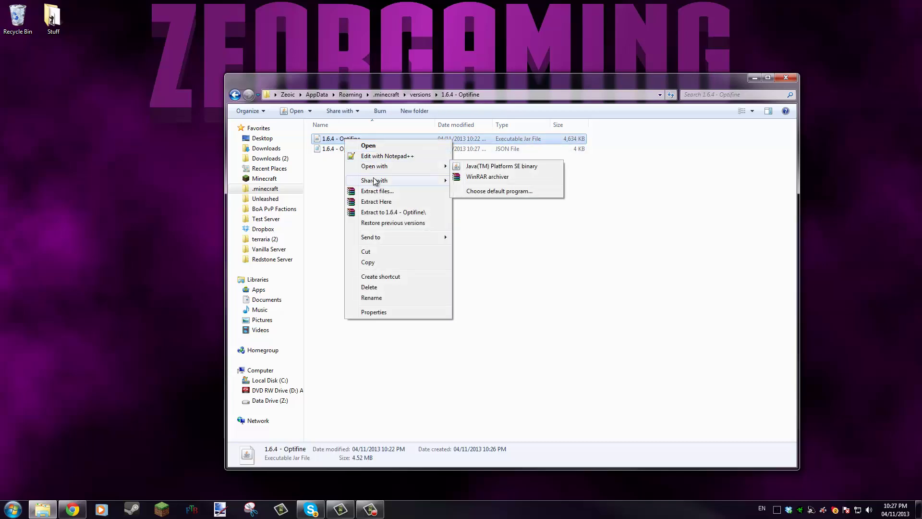
mouse_move(384, 166)
click(499, 176)
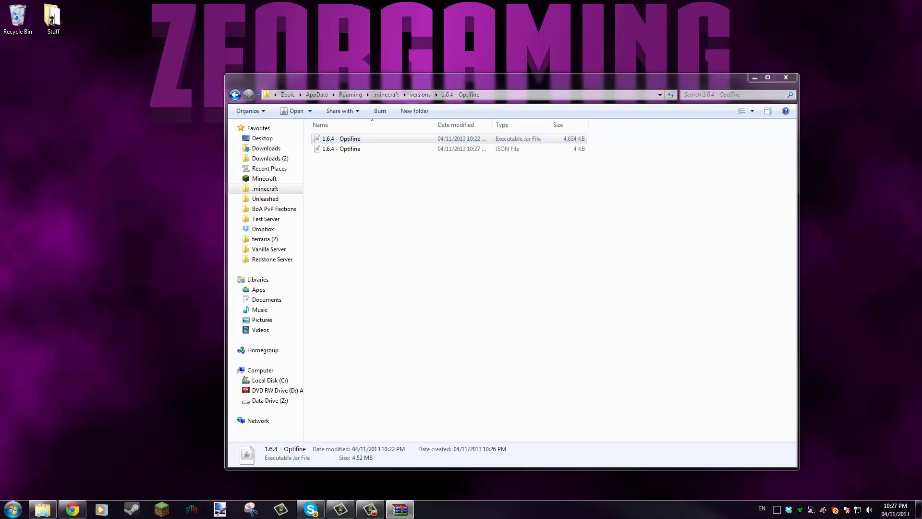
drag(595, 86, 362, 97)
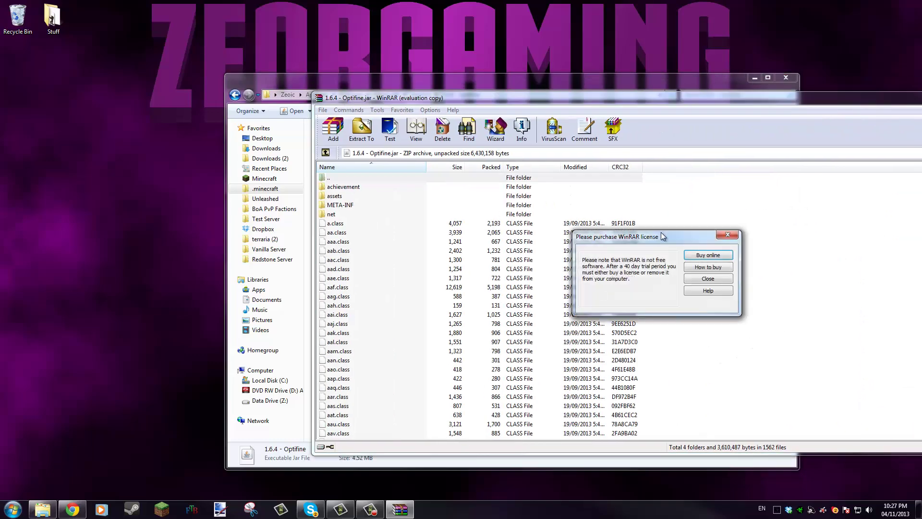
click(731, 236)
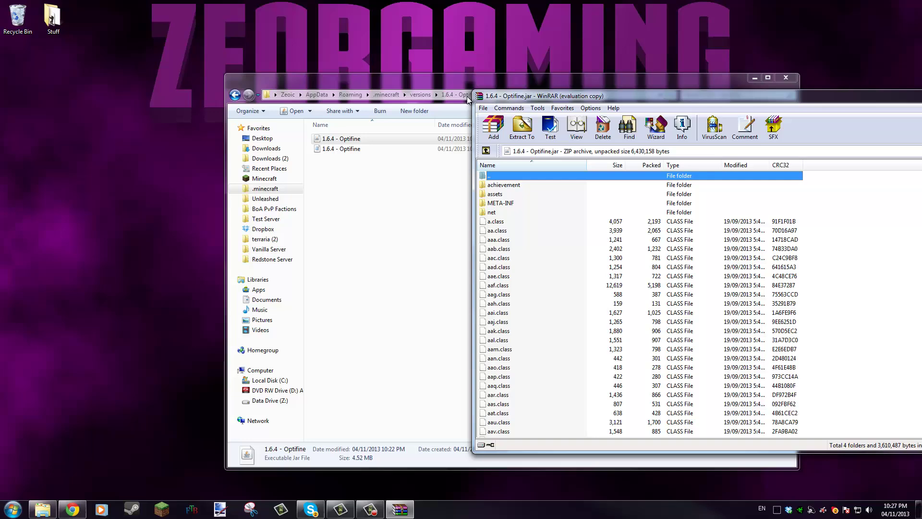
- Delete the META-INF folder from the 1.6.4 - Optifine jar, and close the archive and its folder window
drag(533, 93, 266, 90)
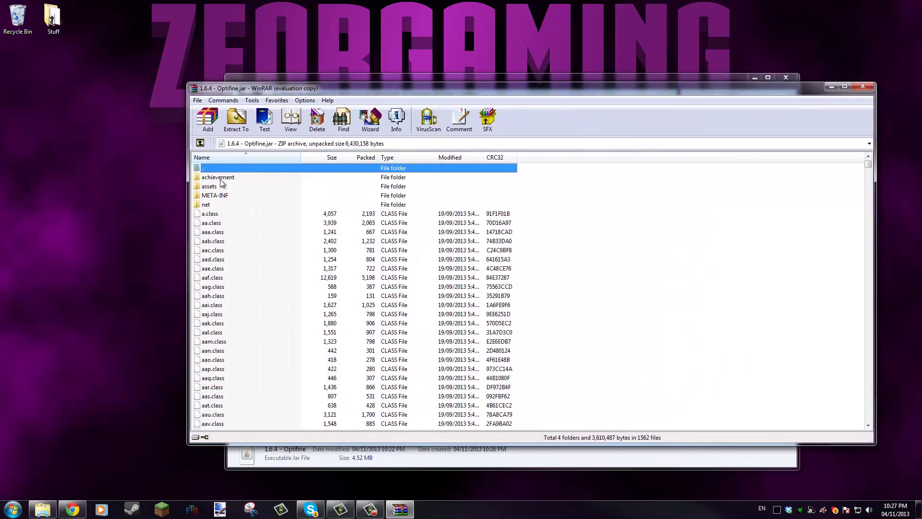
click(215, 197)
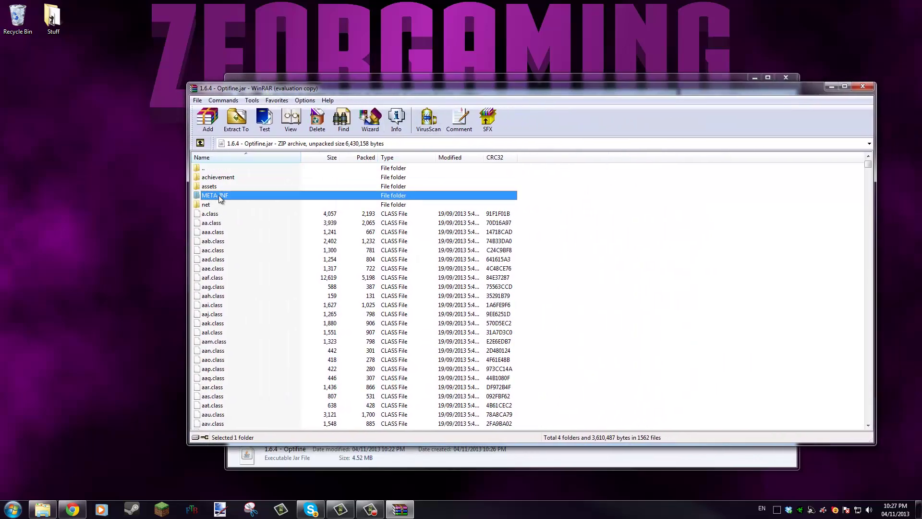
key(Delete)
key(Return)
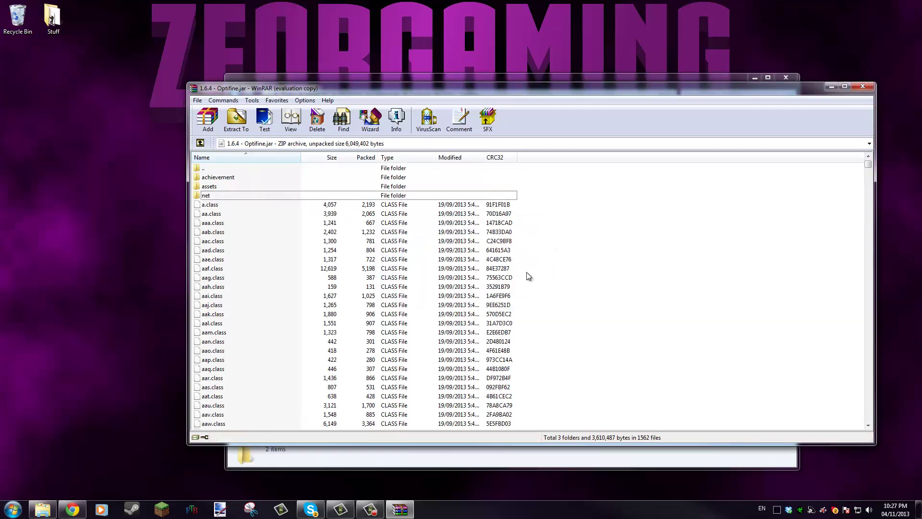
click(862, 85)
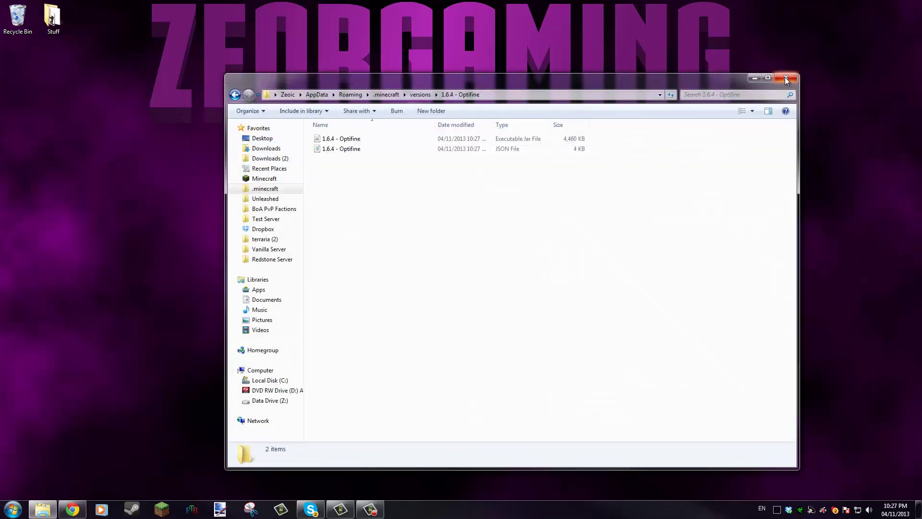
click(786, 78)
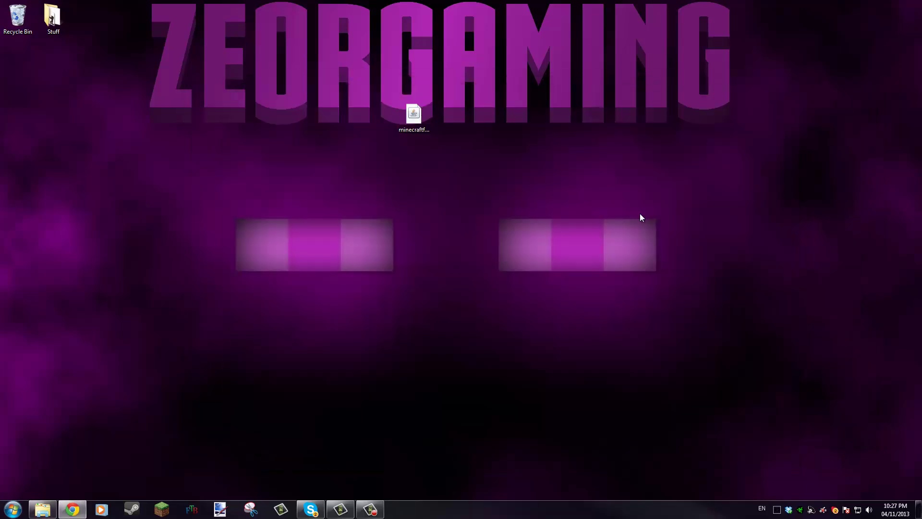
- Open the Minecraft launcher, set the player's own non-Forge profile to use version release 1.6.4 - Optifine, and save it
click(161, 508)
click(486, 262)
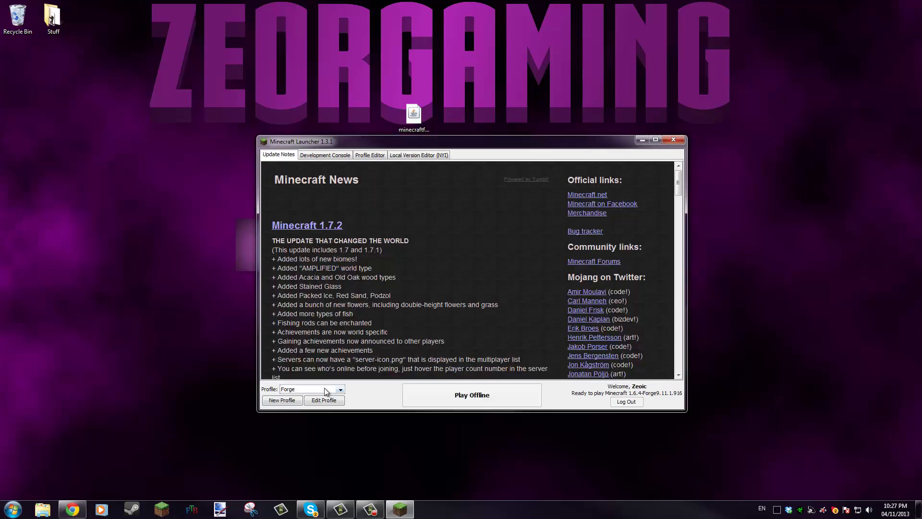
click(325, 390)
click(310, 406)
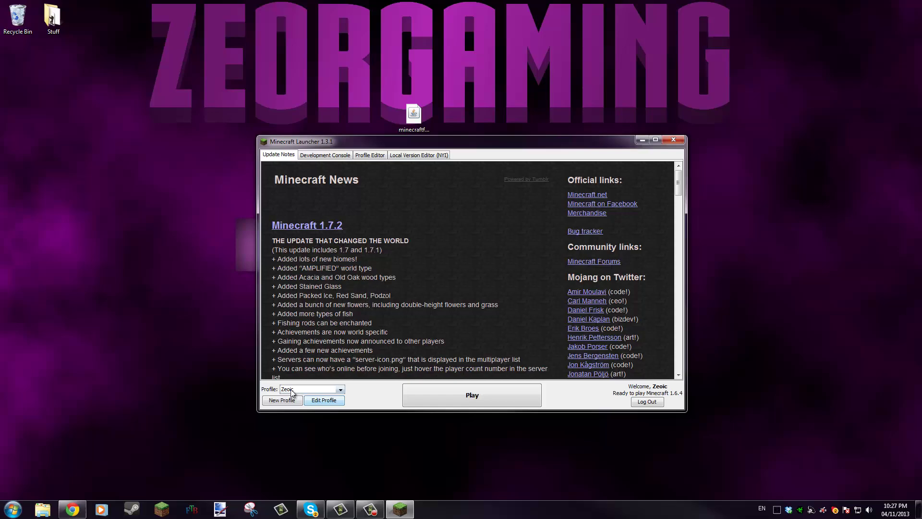
click(324, 400)
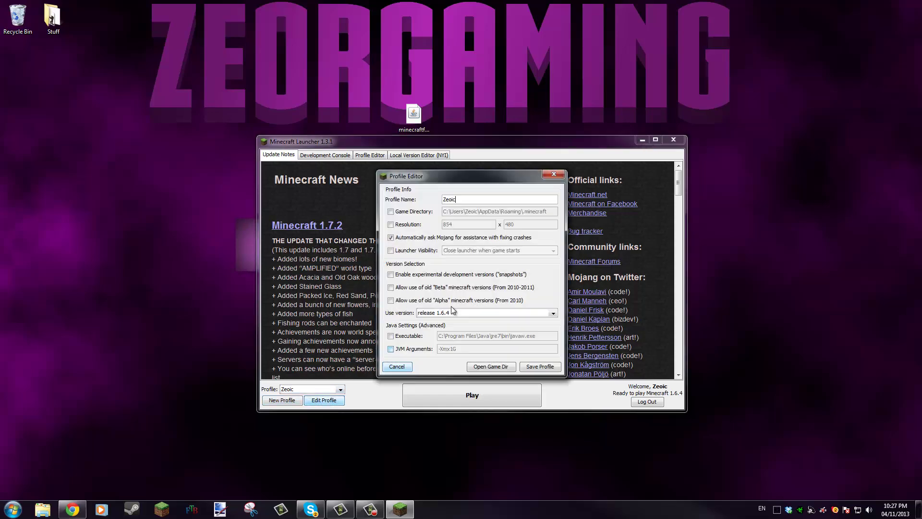
click(455, 313)
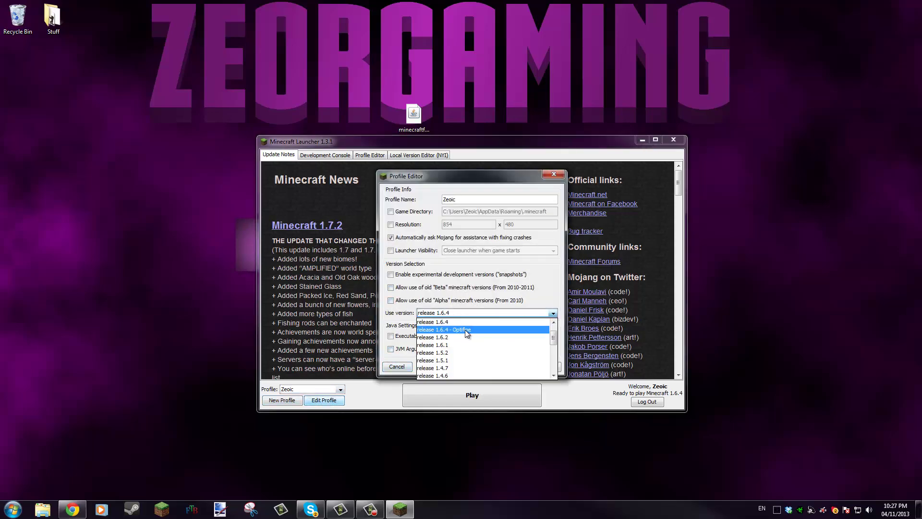
click(465, 329)
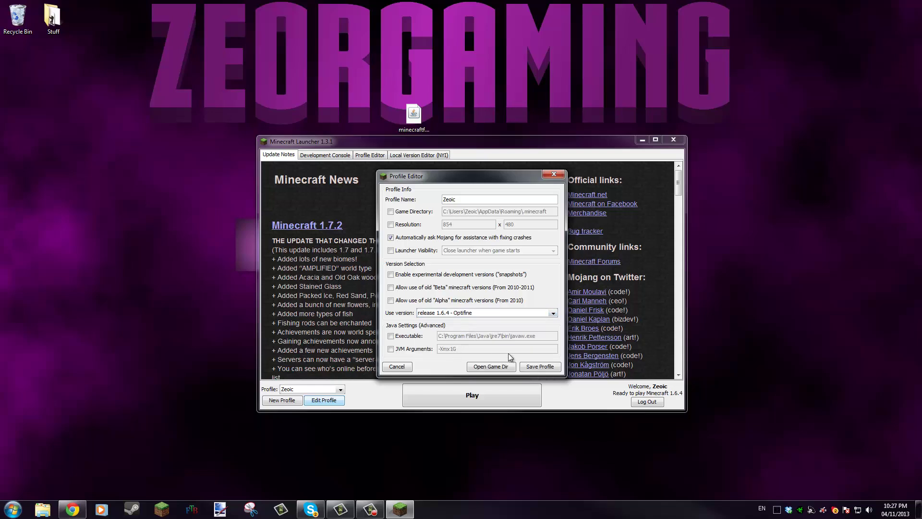
click(542, 367)
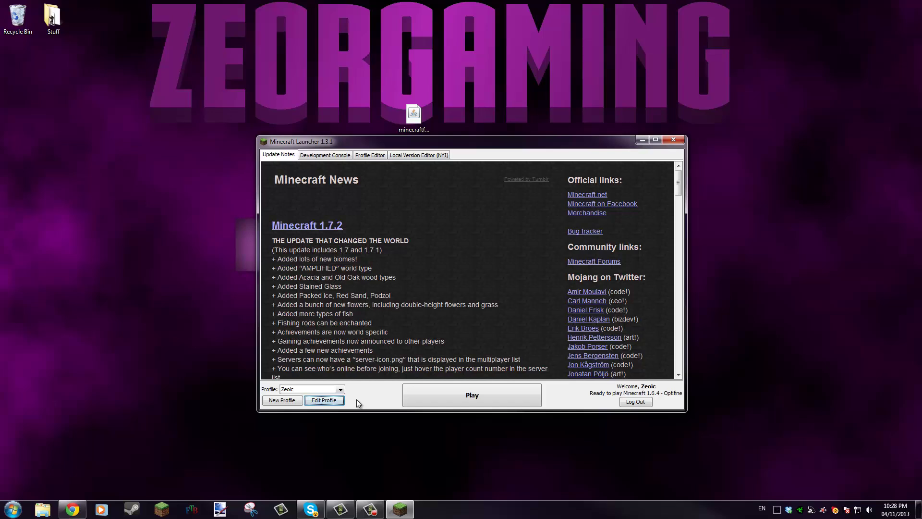
- Switch the launcher to the Forge profile and start the game
click(341, 389)
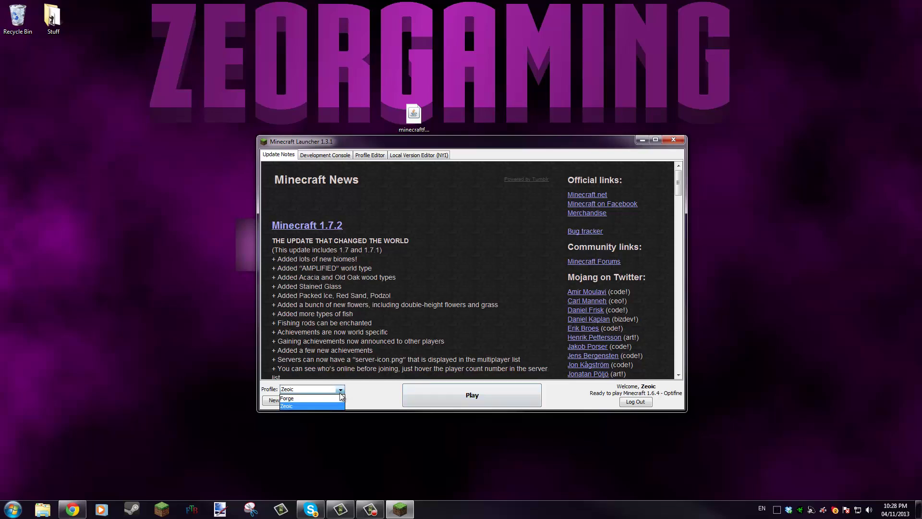
click(338, 400)
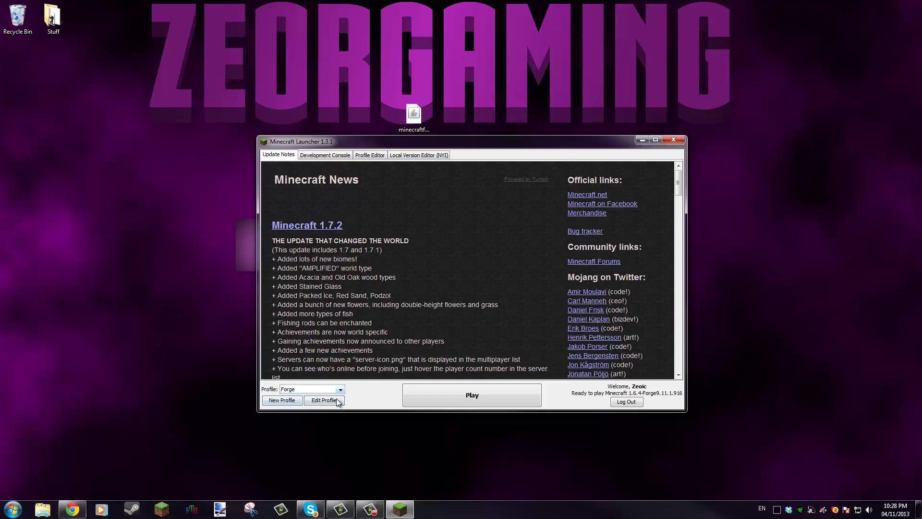
click(450, 399)
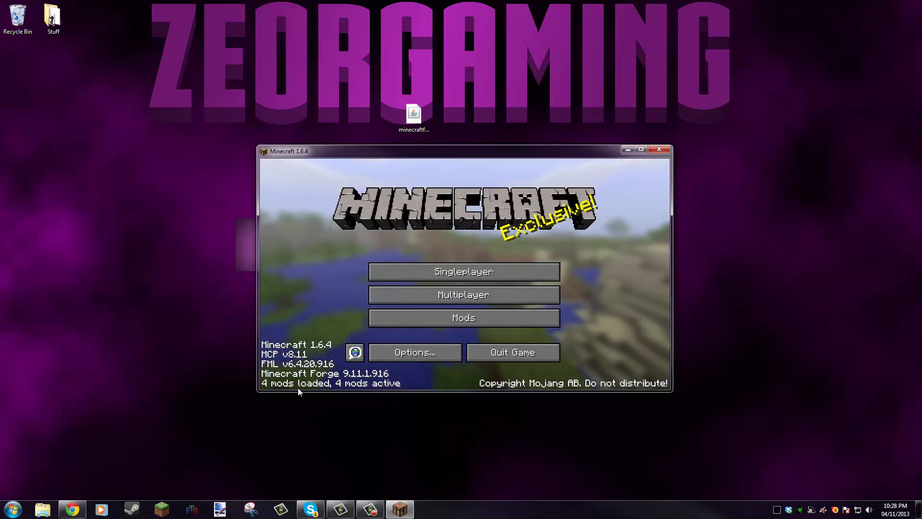
- View the IndustrialCraft 2 entry in the game's mod list and return to the title screen
click(477, 323)
click(325, 314)
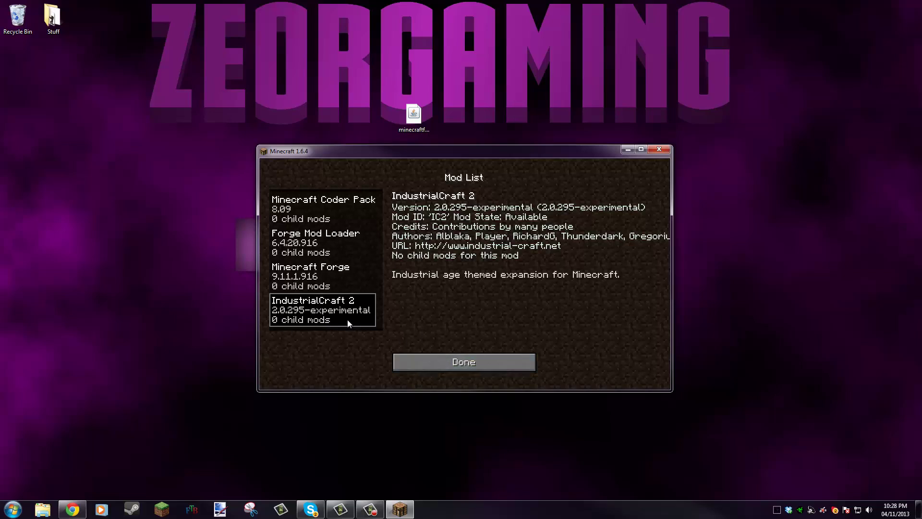
click(449, 366)
- Create a new singleplayer world named New World in Creative game mode
click(457, 278)
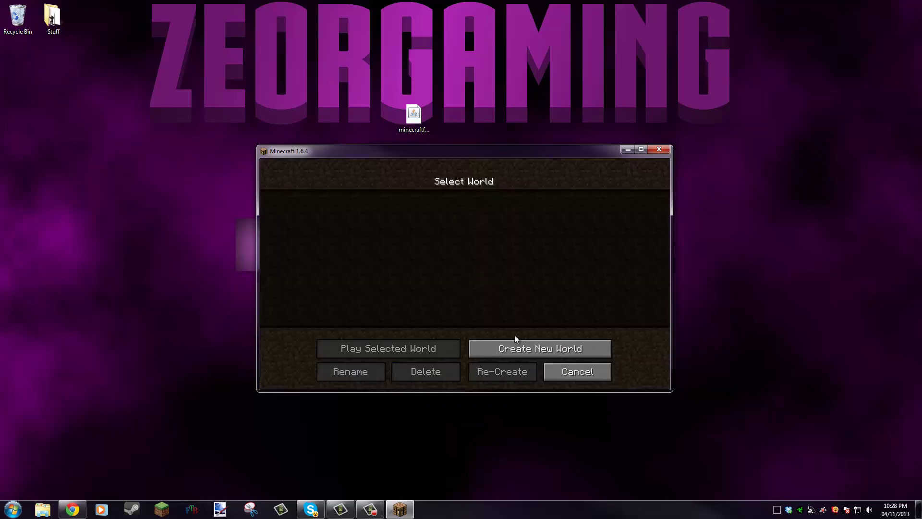
click(514, 336)
click(452, 278)
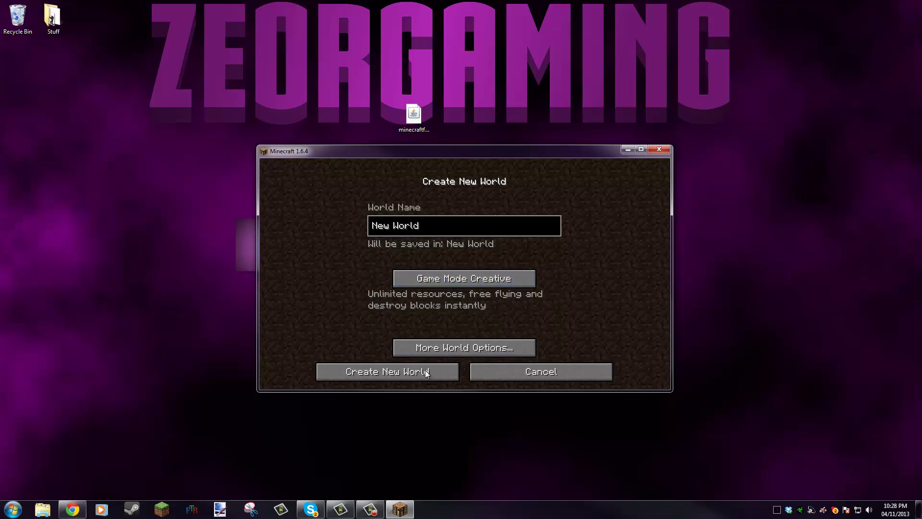
click(425, 371)
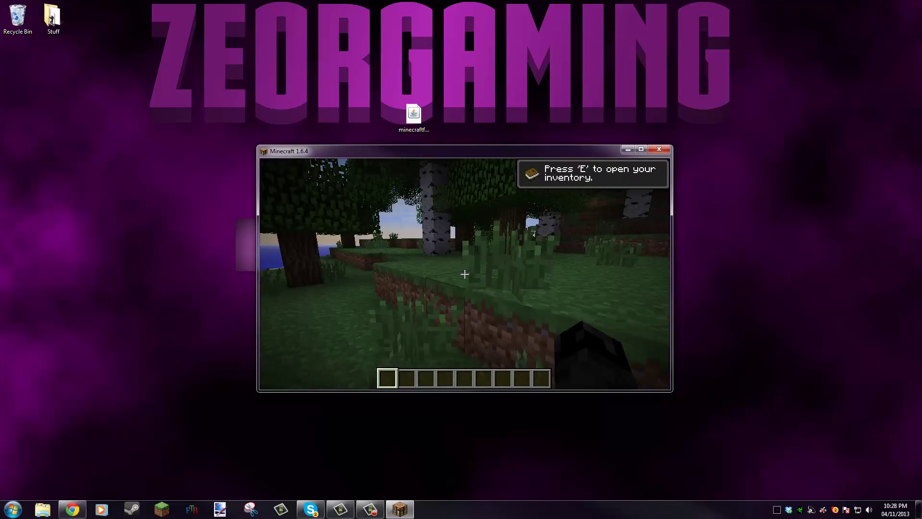
- Put a Solar Panel from the IndustrialCraft 2 creative items into the second hotbar slot and place it on the grass
key(e)
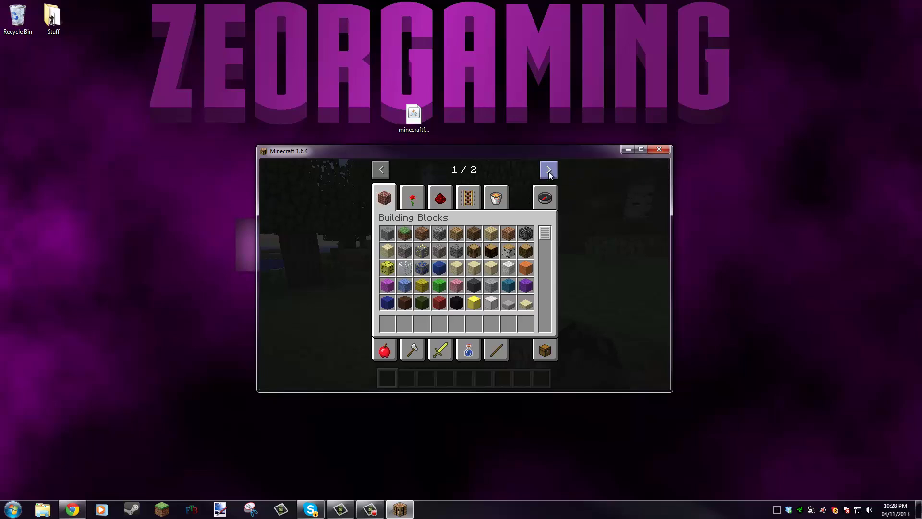
click(549, 170)
click(385, 197)
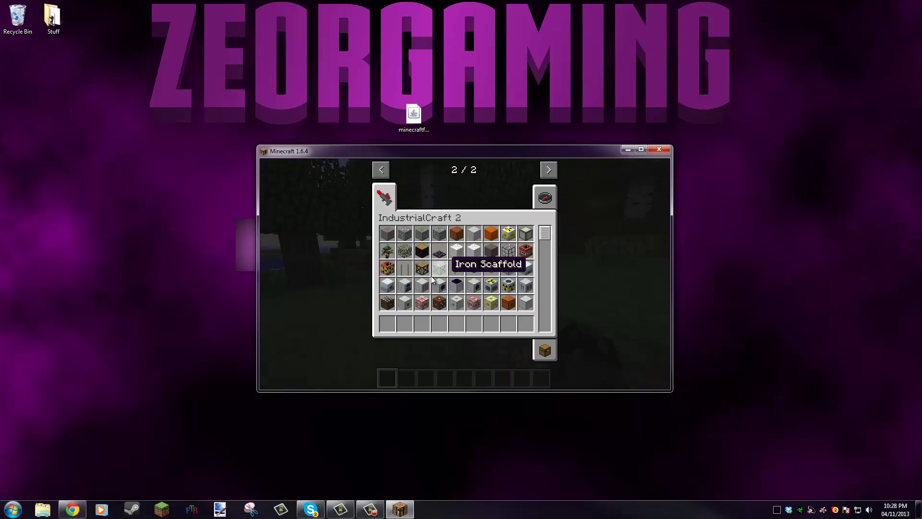
click(456, 285)
click(404, 323)
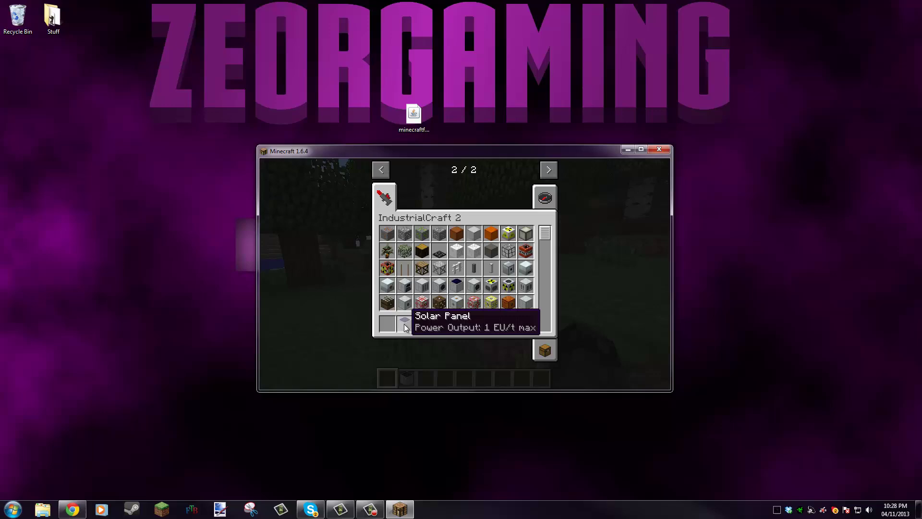
key(e)
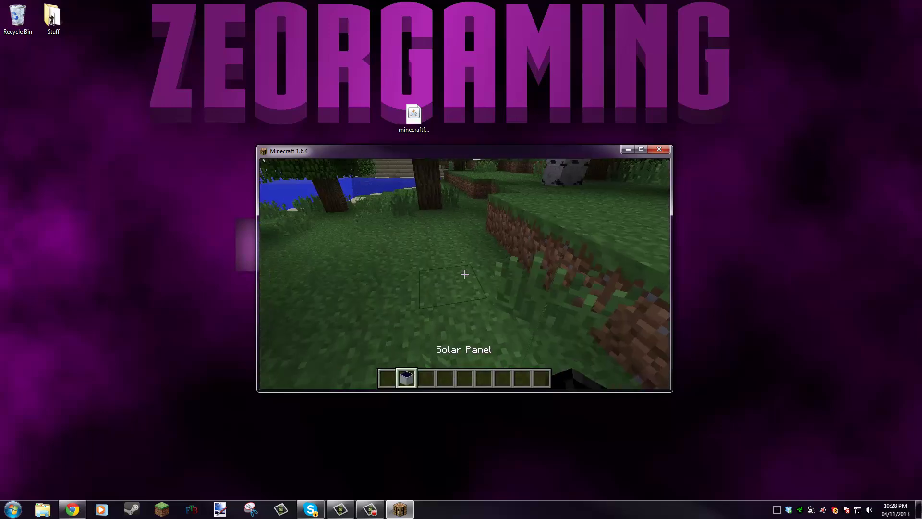
right_click(464, 274)
right_click(464, 274)
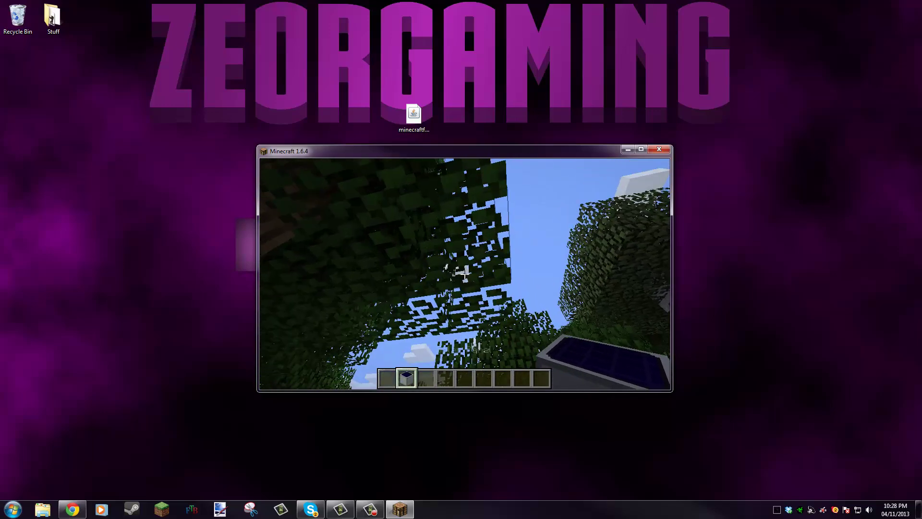
- Put a BatBox from the IndustrialCraft 2 items into the third hotbar slot and place it beside the solar panel
scroll(465, 274, down, 1)
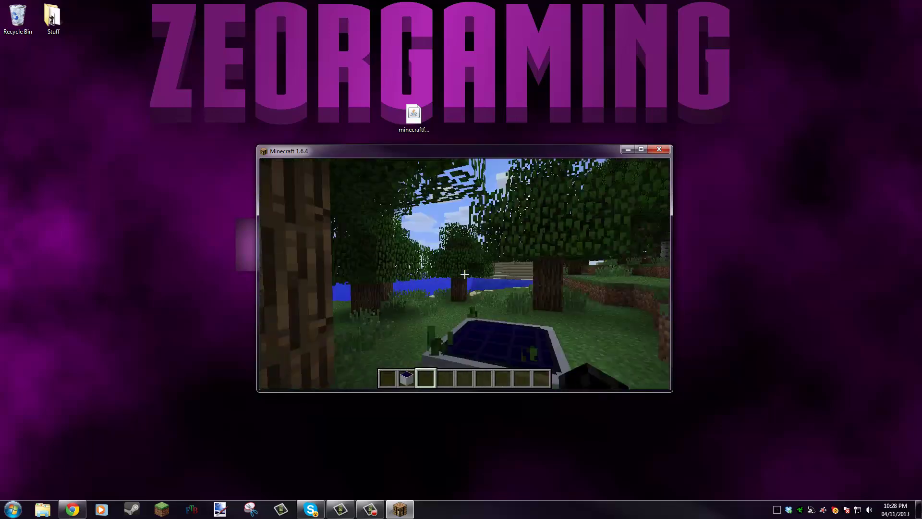
key(e)
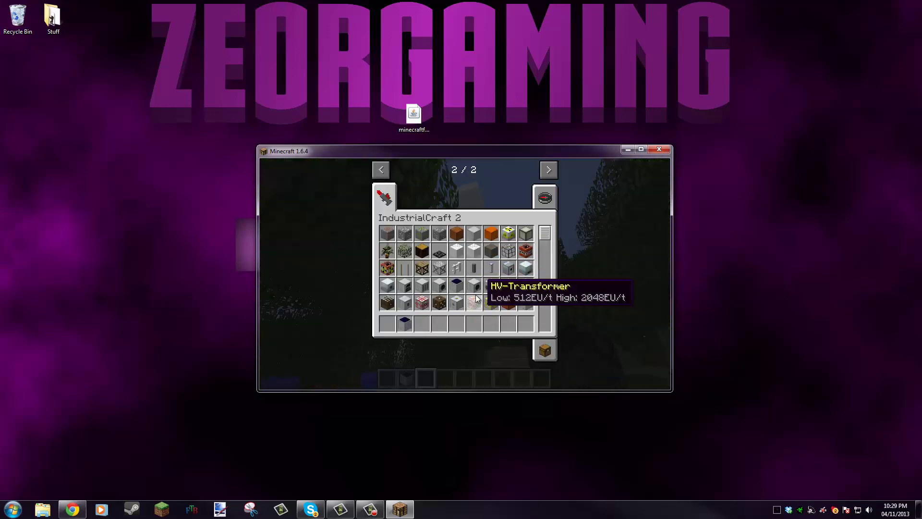
click(428, 325)
key(e)
scroll(464, 274, down, 1)
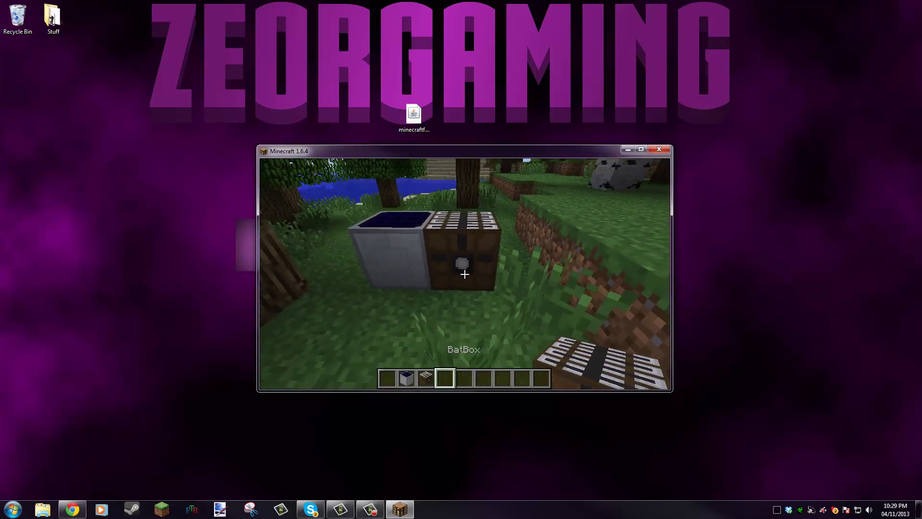
- Open the placed BatBox's interface repeatedly to check its stored power level, closing it each time
right_click(465, 274)
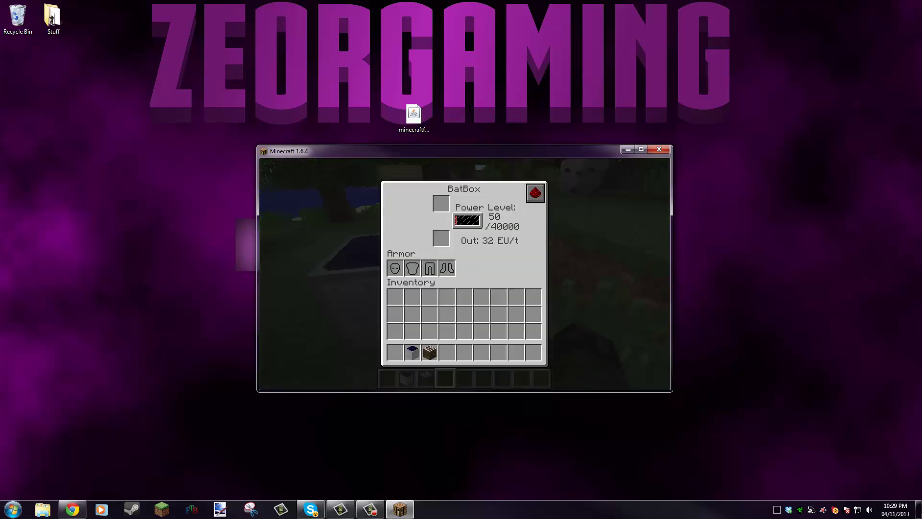
key(e)
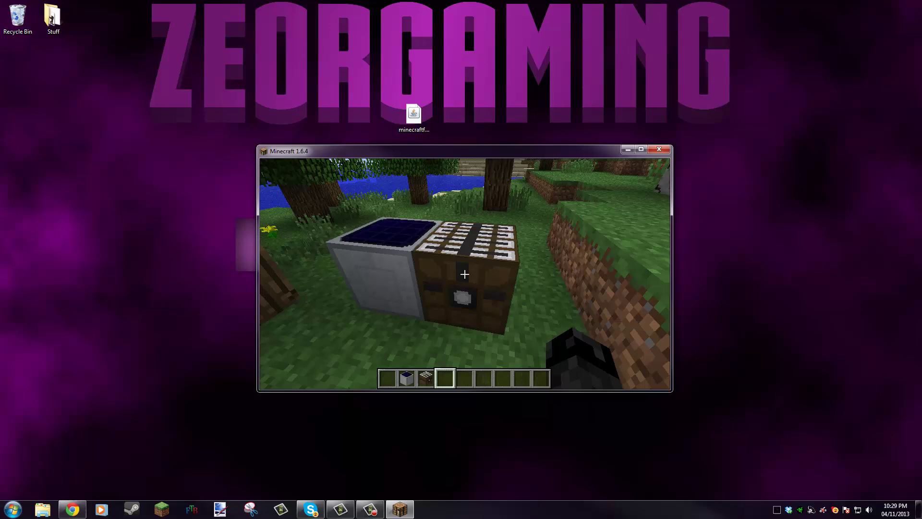
right_click(464, 273)
key(e)
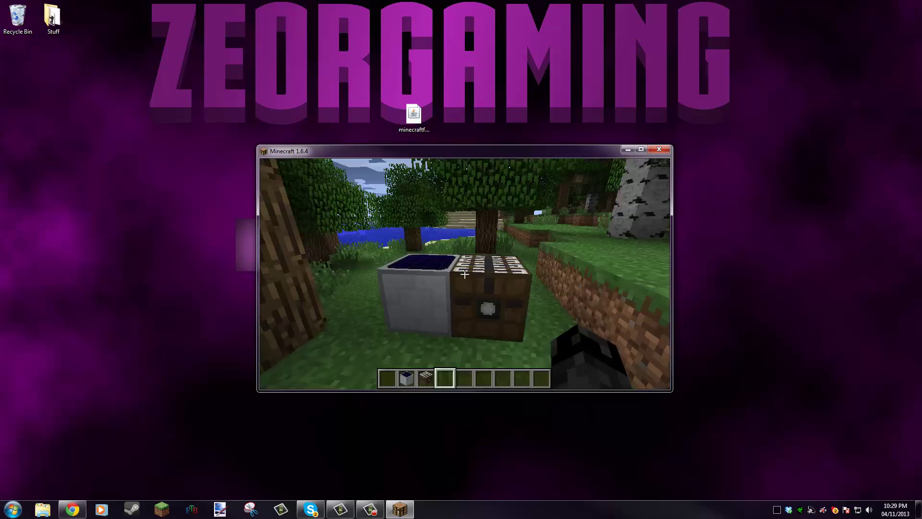
right_click(465, 274)
key(e)
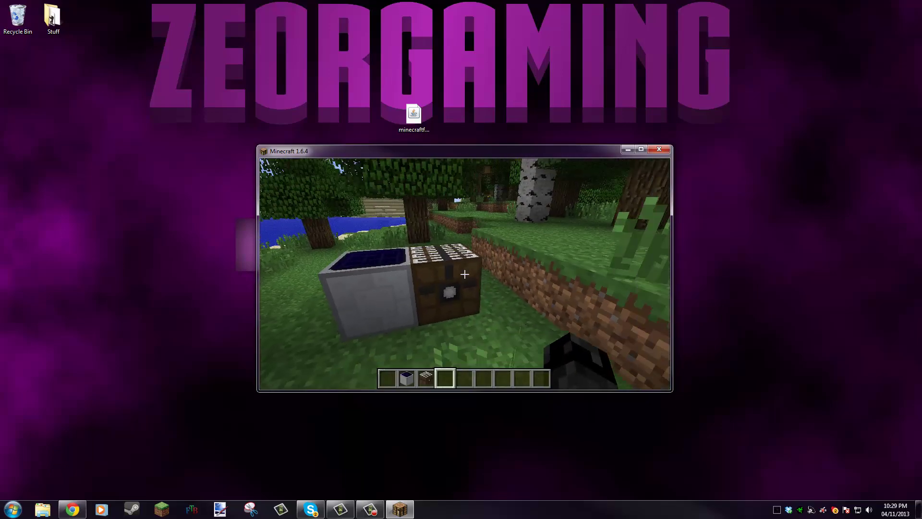
- Leave the world for the title screen and close the game
key(Escape)
click(464, 316)
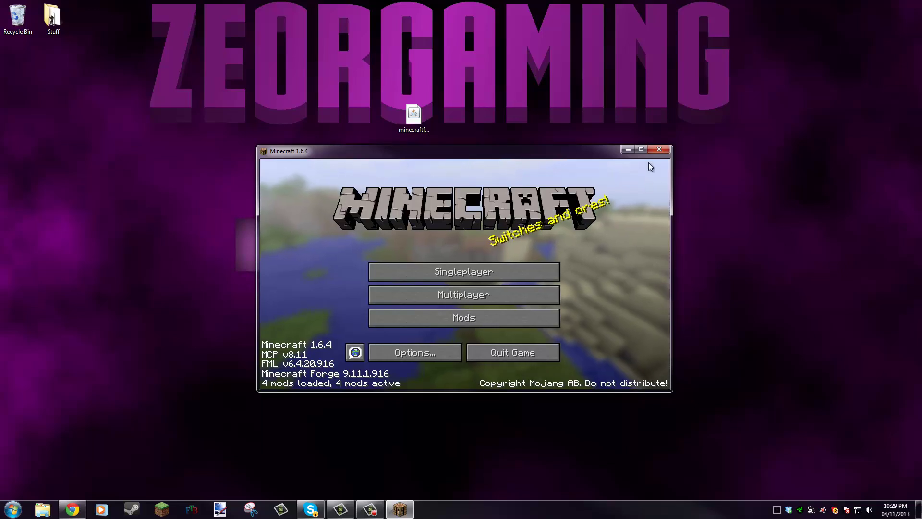
click(659, 149)
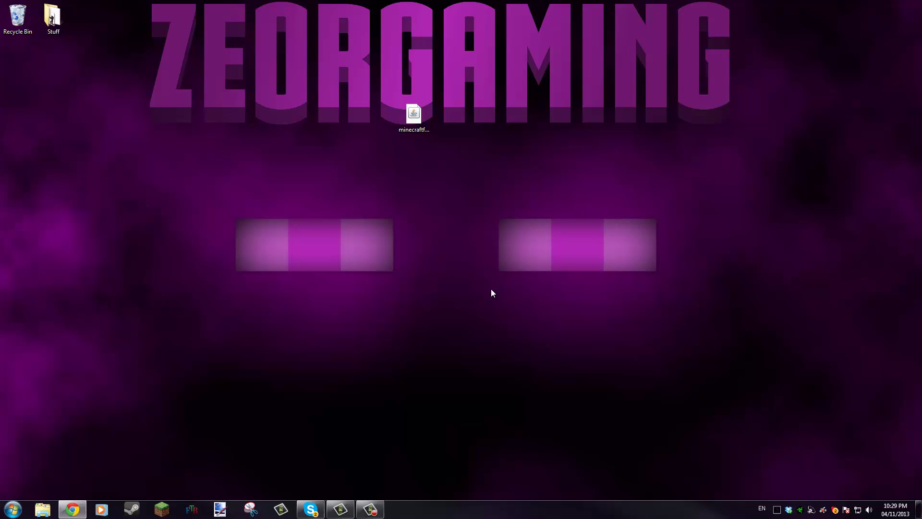
- Delete the Minecraft Forge installer file from the desktop
click(413, 115)
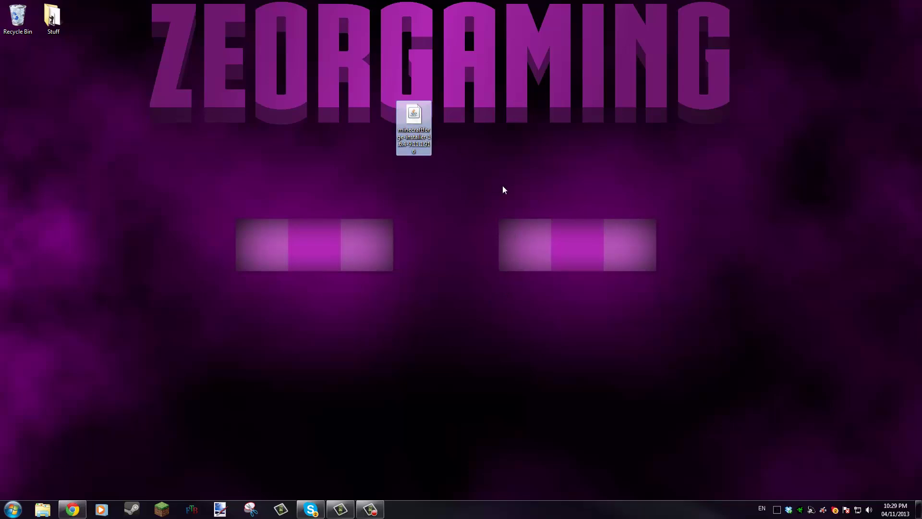
key(Delete)
key(Return)
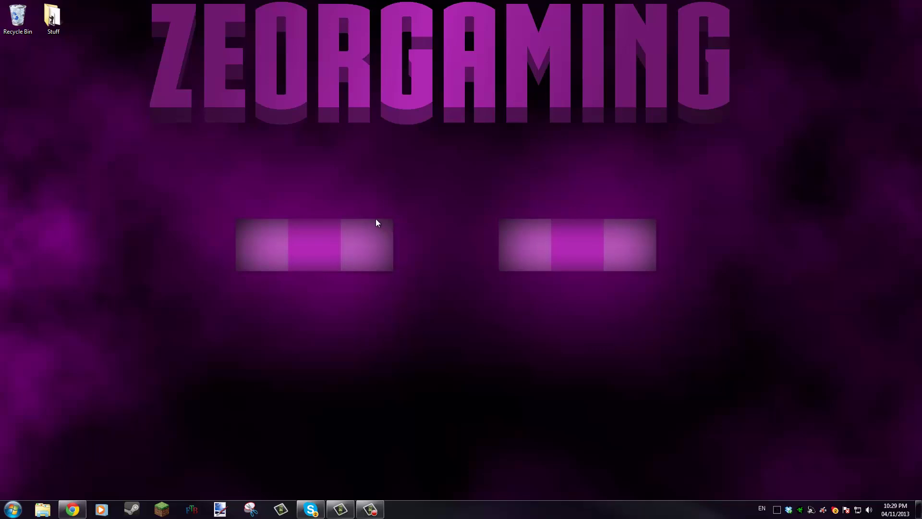
drag(375, 219, 515, 272)
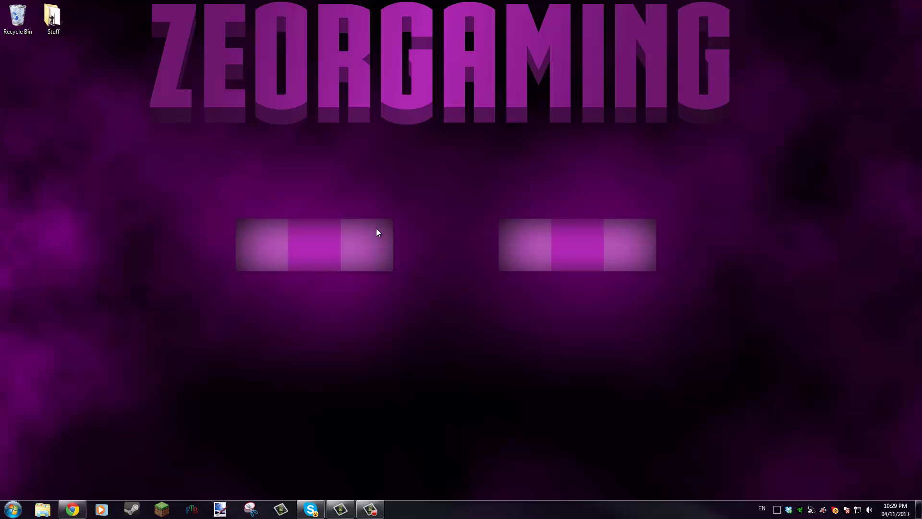